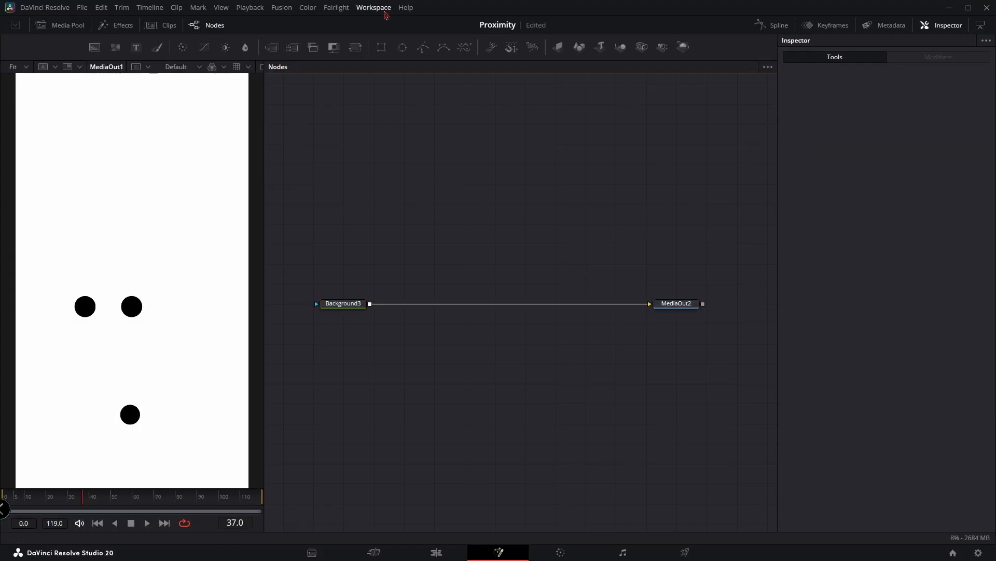
Add a Background node masked by a new Ellipse, merge it over Background3, and show MediaOut2 in the viewer.
{"action": "left_click_drag", "start_coordinate": [402, 48], "coordinate": [426, 184]}
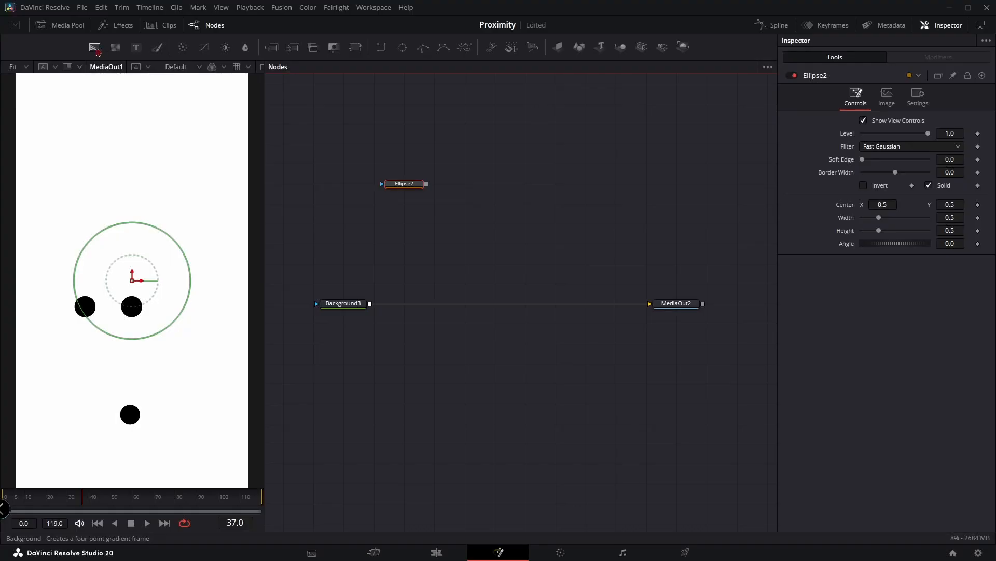
{"action": "left_click_drag", "start_coordinate": [95, 47], "coordinate": [392, 223]}
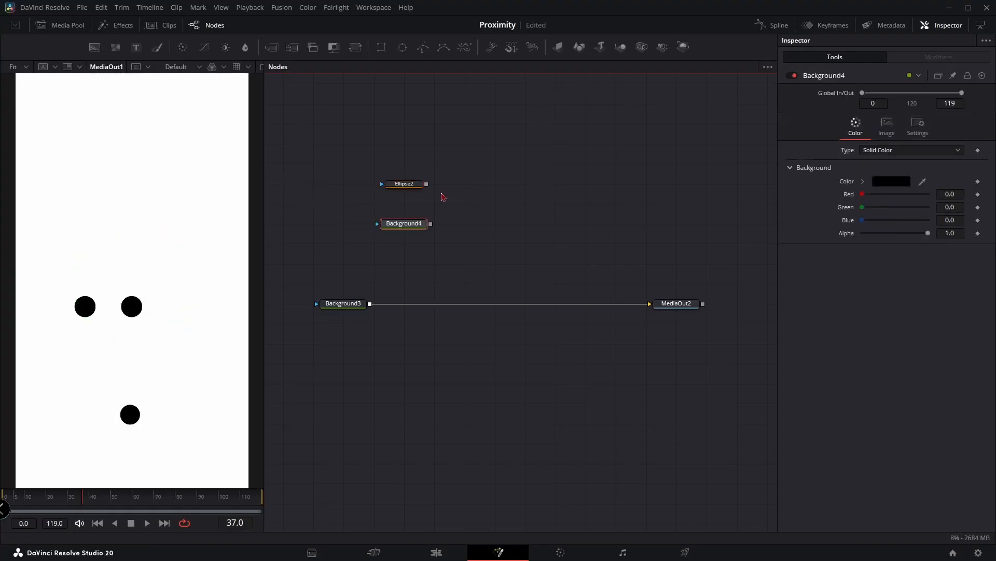
{"action": "left_click_drag", "start_coordinate": [426, 184], "coordinate": [404, 227]}
{"action": "left_click_drag", "start_coordinate": [431, 224], "coordinate": [370, 305]}
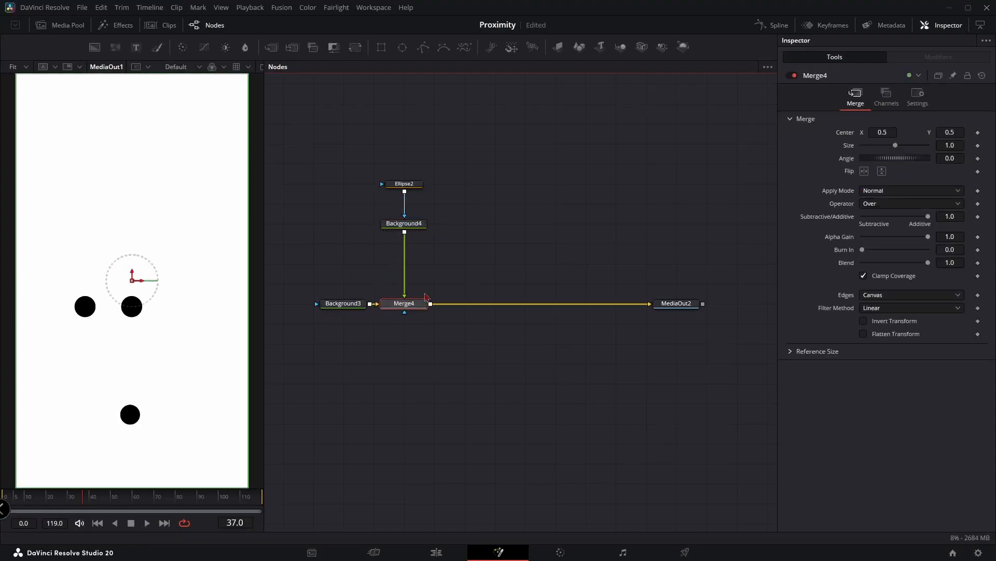
{"action": "left_click_drag", "start_coordinate": [476, 287], "coordinate": [472, 290]}
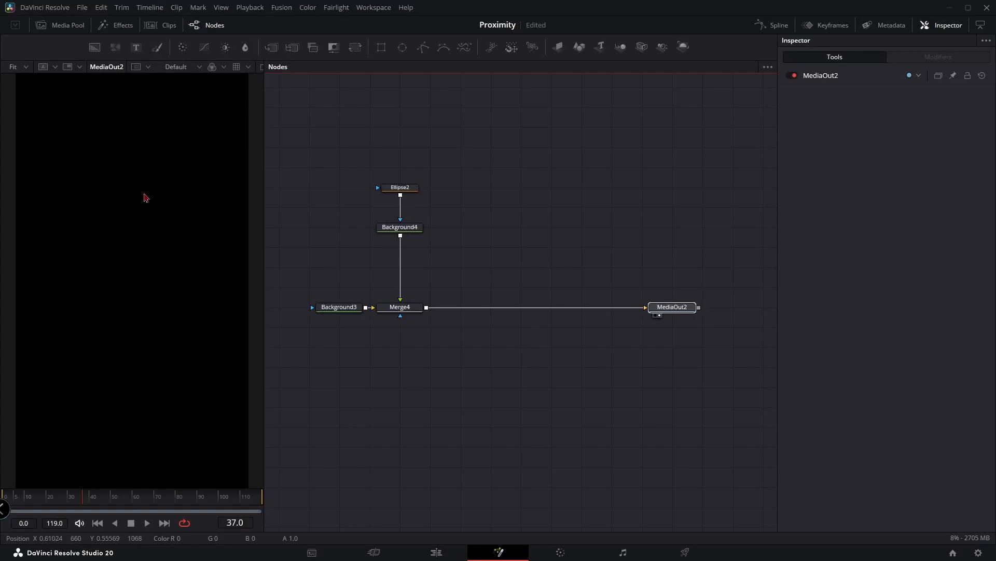
Set the base Background3 color to white (#ffffff).
{"action": "left_click", "coordinate": [352, 310]}
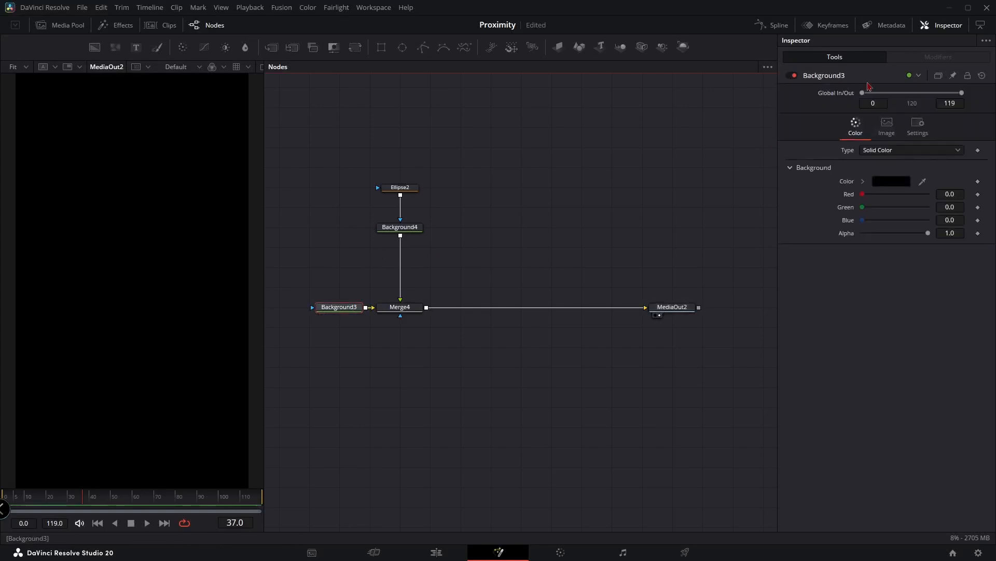
{"action": "left_click", "coordinate": [891, 182]}
{"action": "left_click_drag", "start_coordinate": [621, 270], "coordinate": [623, 116]}
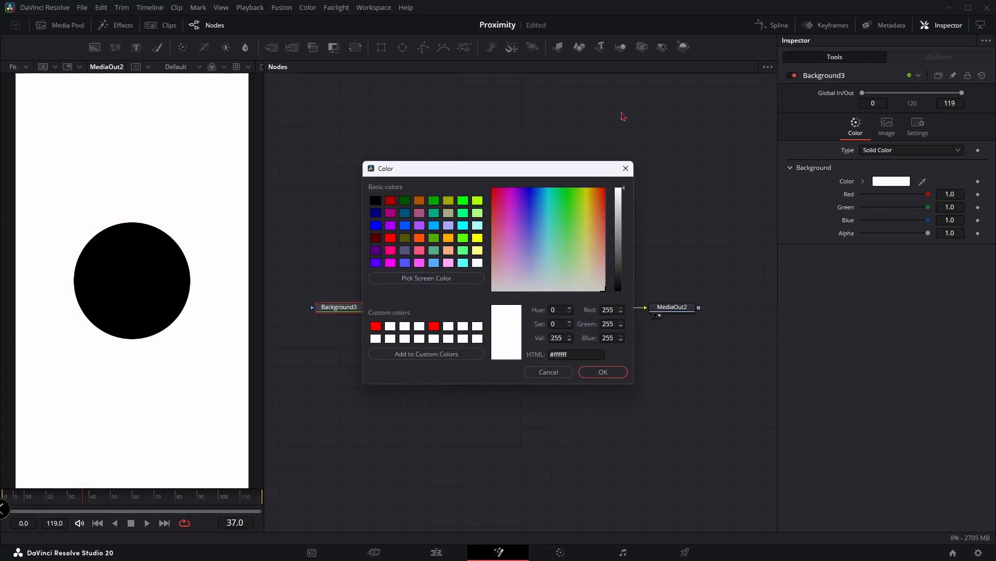
{"action": "left_click", "coordinate": [603, 372]}
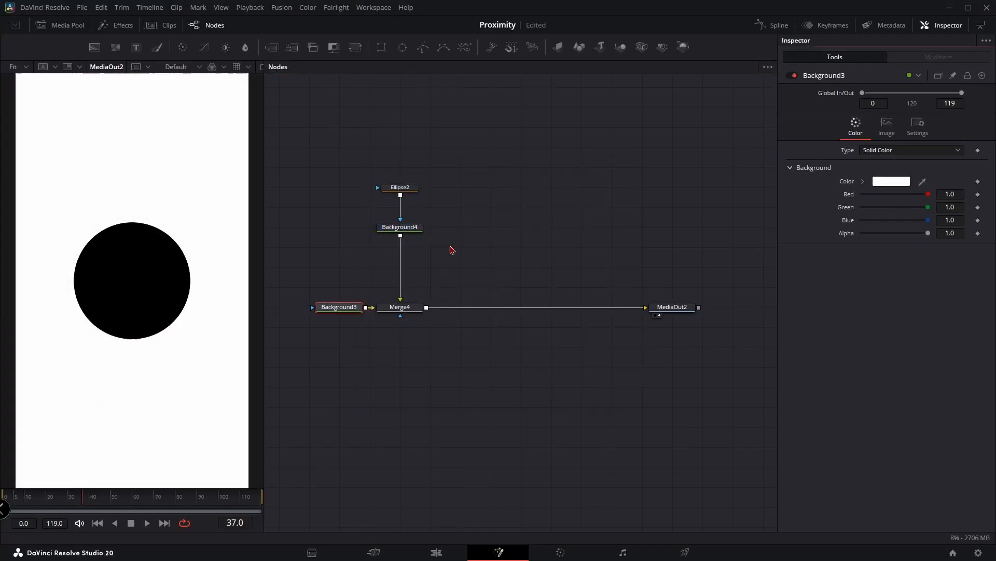
Set the color of the ellipse-masked Background4 to dark red (#b10000).
{"action": "left_click", "coordinate": [407, 229]}
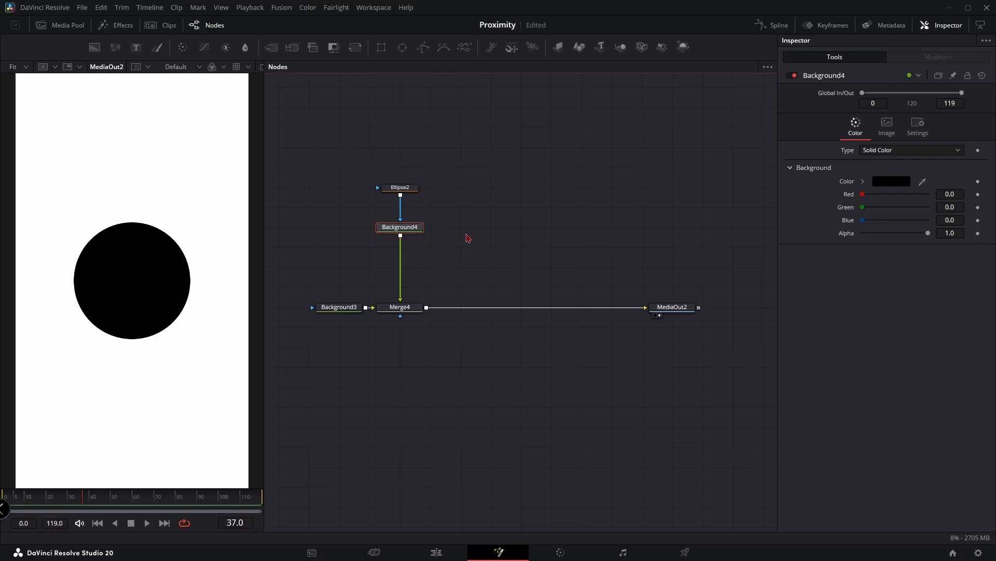
{"action": "left_click", "coordinate": [892, 182]}
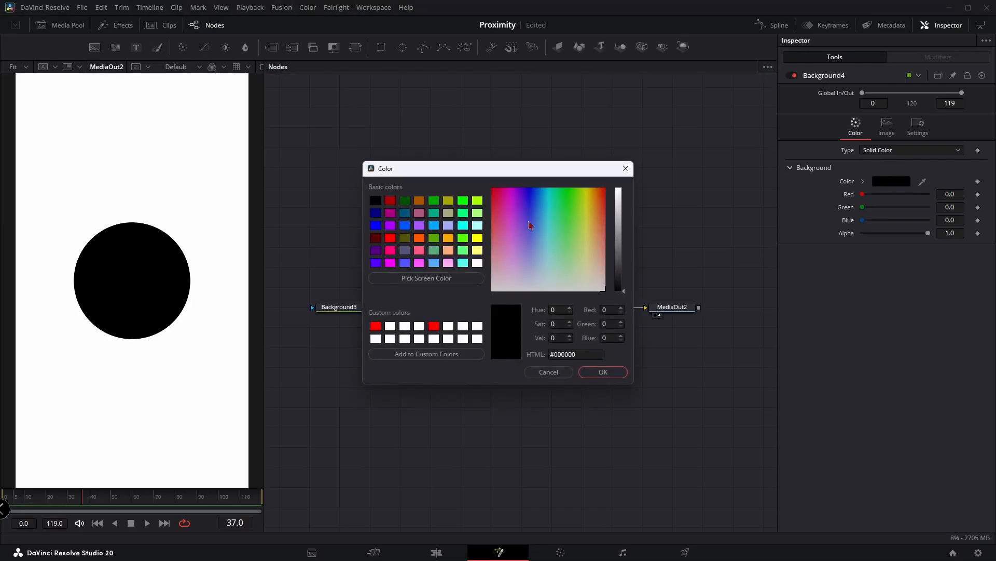
{"action": "left_click", "coordinate": [622, 224]}
{"action": "left_click_drag", "start_coordinate": [578, 222], "coordinate": [605, 190]}
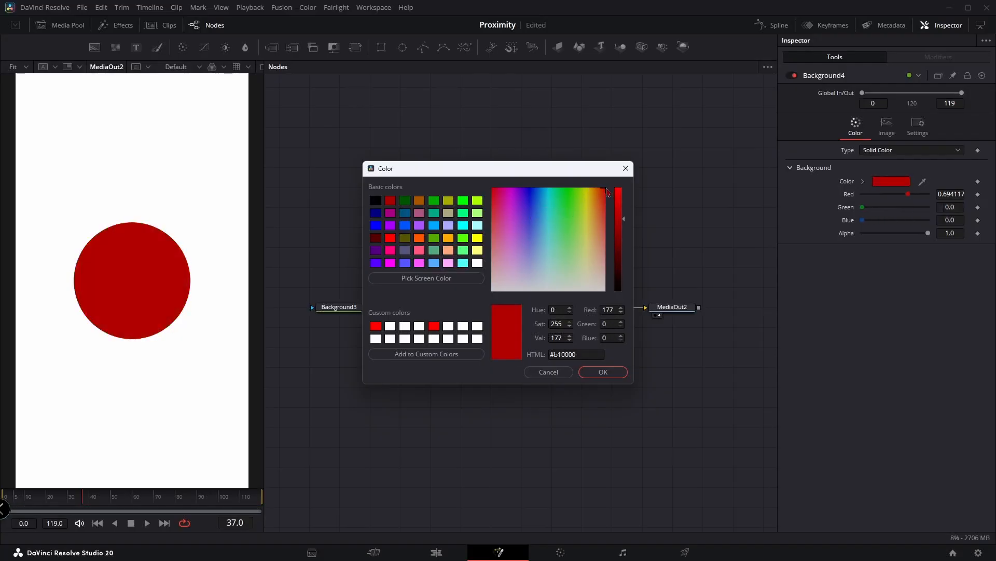
{"action": "left_click", "coordinate": [604, 372]}
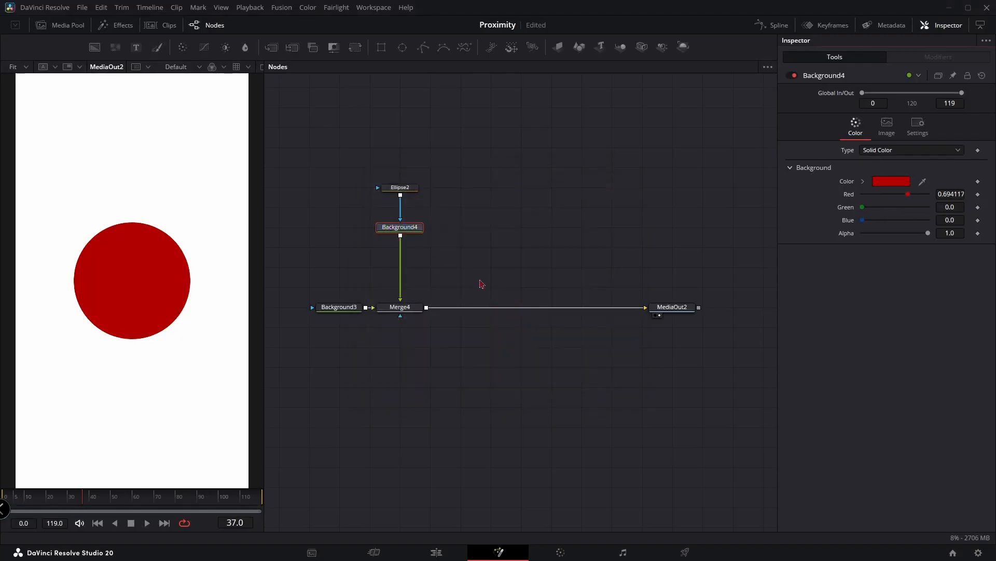
Make two copies of the Ellipse2 node and place them in a row beside the original.
{"action": "left_click", "coordinate": [402, 188]}
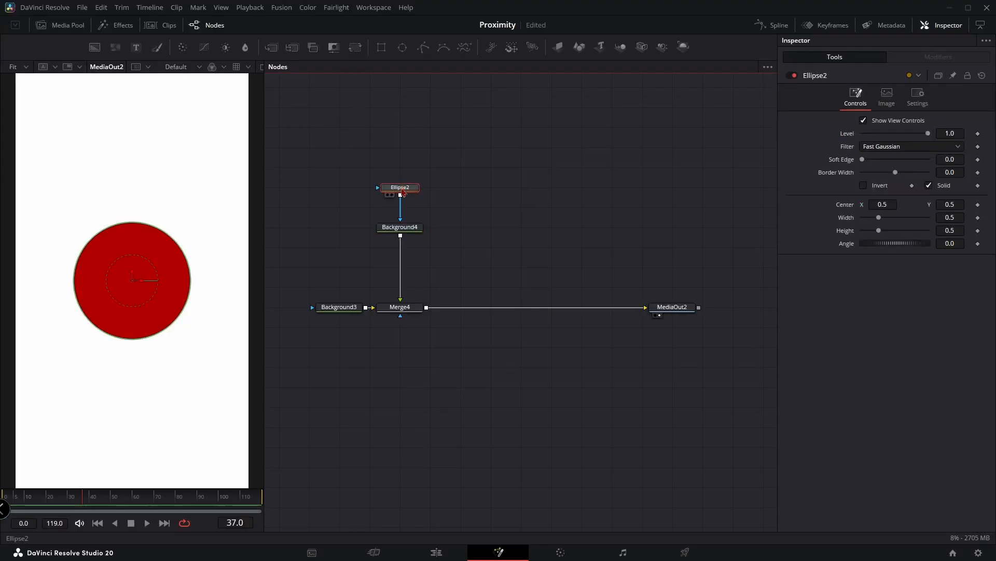
{"action": "left_click", "coordinate": [466, 191]}
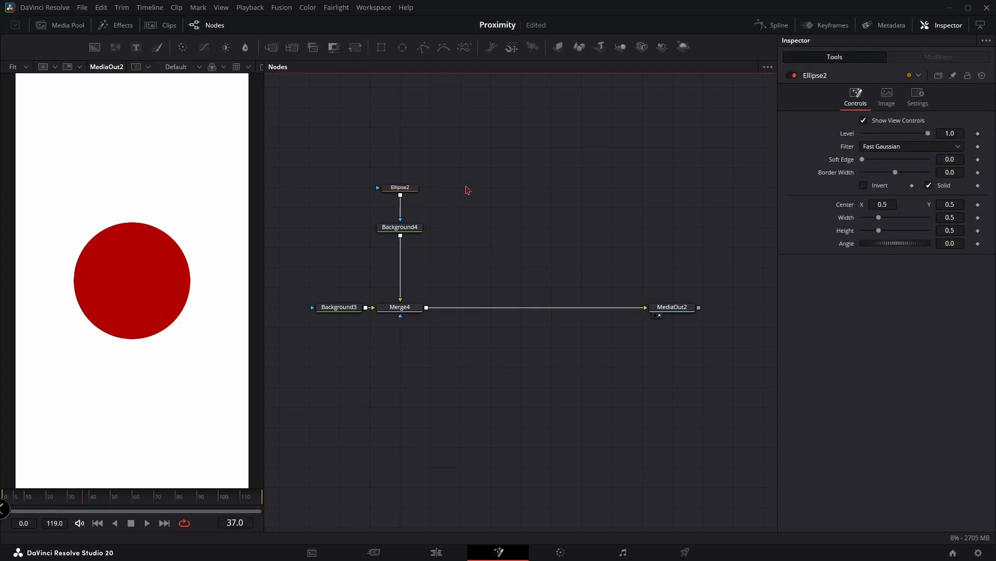
{"action": "key", "text": "ctrl+v"}
{"action": "left_click", "coordinate": [525, 194]}
{"action": "key", "text": "ctrl+v"}
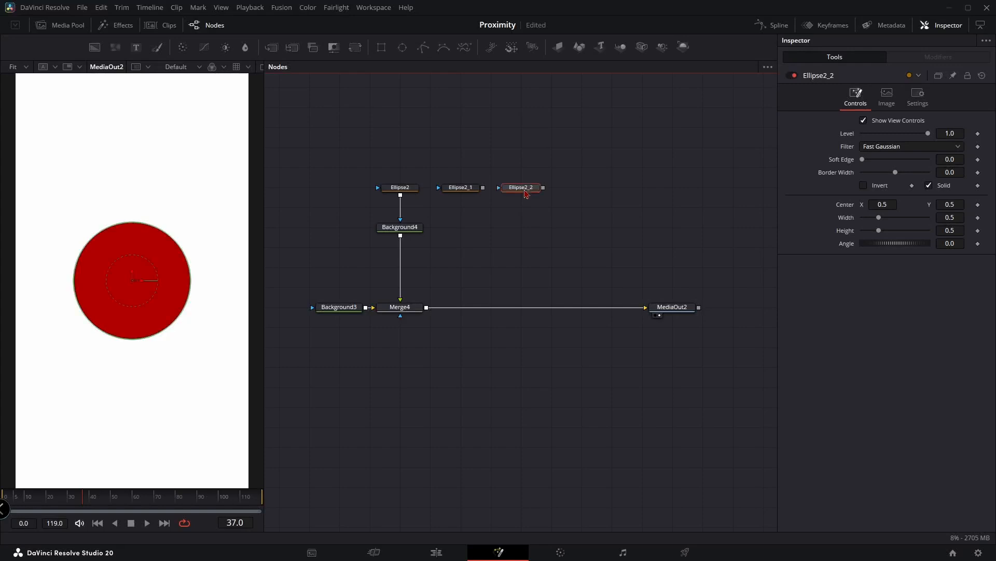
{"action": "left_click", "coordinate": [407, 230]}
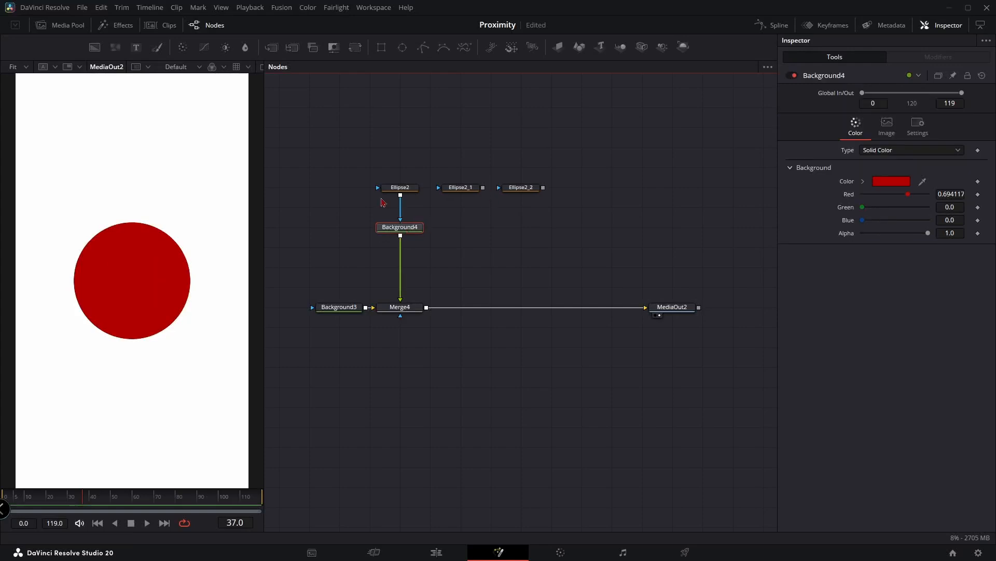
{"action": "left_click", "coordinate": [94, 47]}
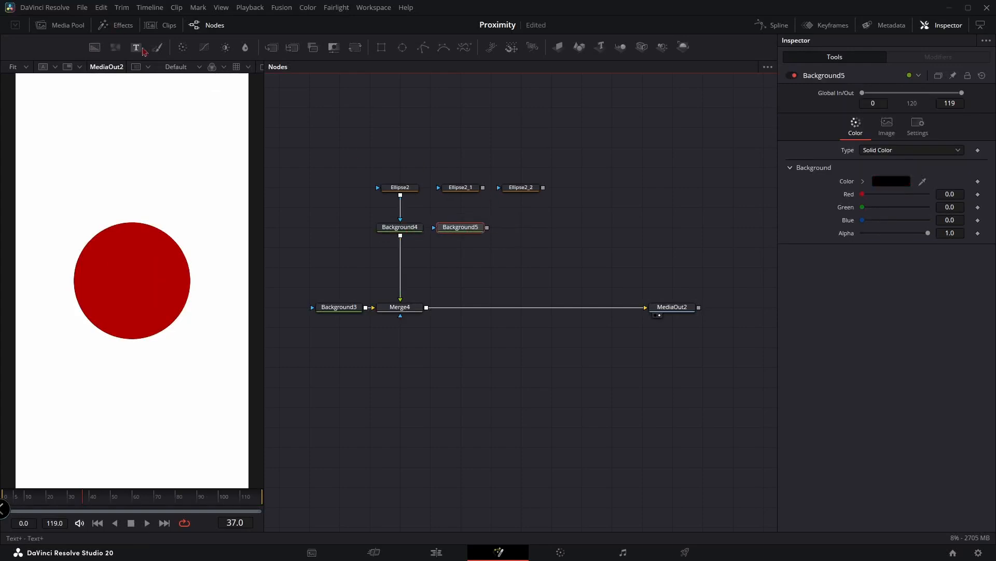
{"action": "left_click_drag", "start_coordinate": [100, 49], "coordinate": [528, 226]}
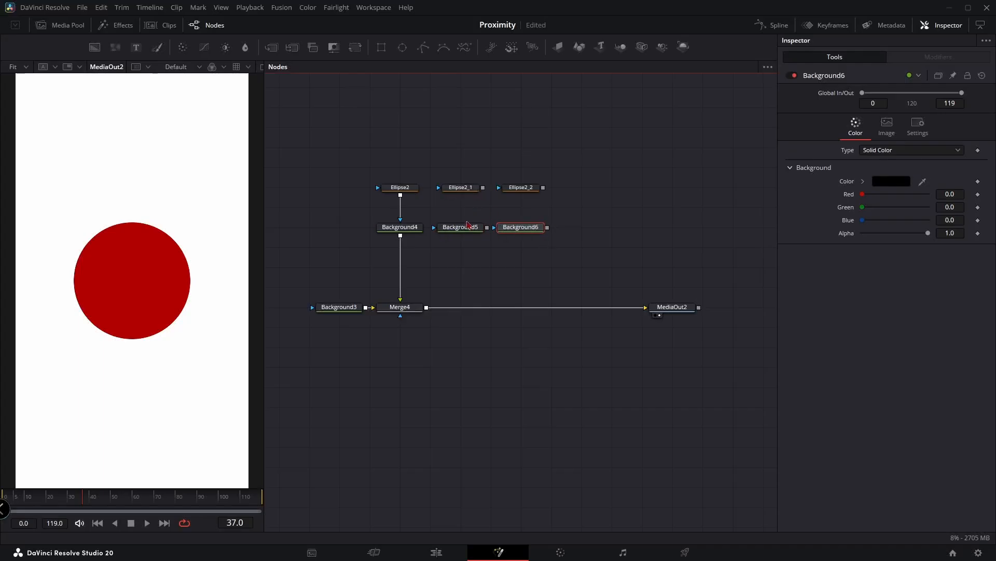
{"action": "key", "text": "ctrl+z"}
{"action": "key", "text": "ctrl+z"}
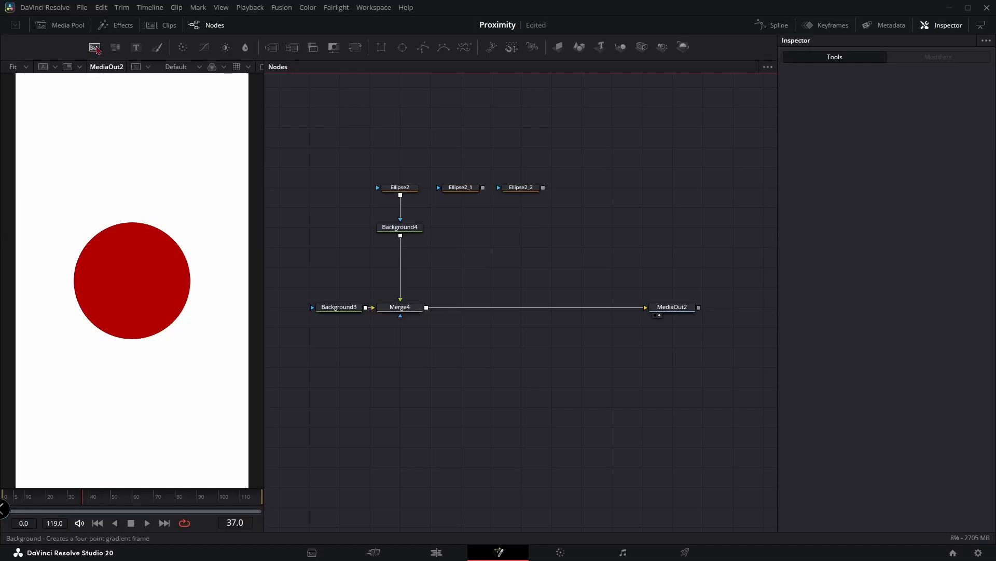
Add two Background nodes, mask each with one of the ellipse copies, and merge both into the chain before MediaOut2.
{"action": "left_click_drag", "start_coordinate": [96, 49], "coordinate": [478, 225]}
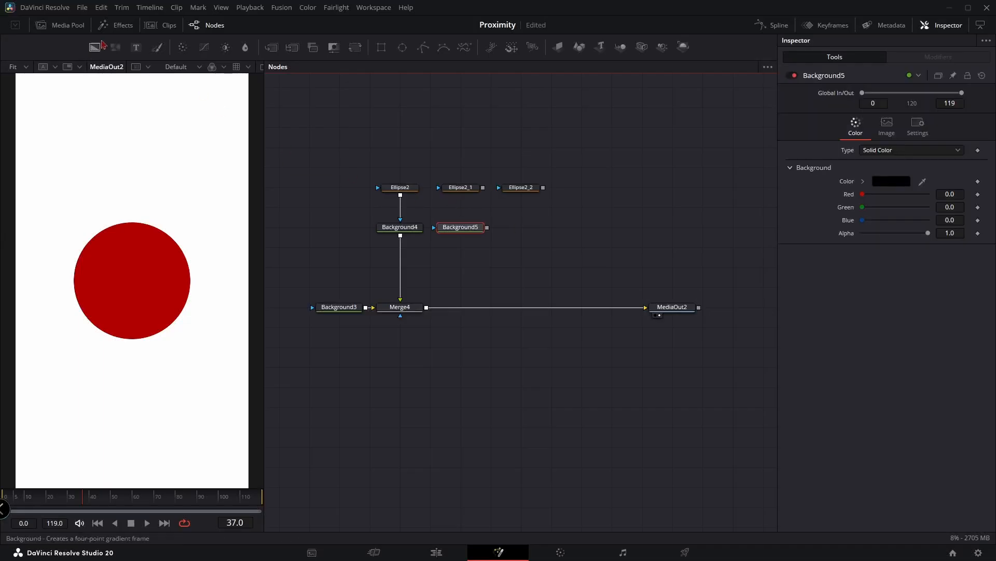
{"action": "left_click_drag", "start_coordinate": [102, 45], "coordinate": [540, 227]}
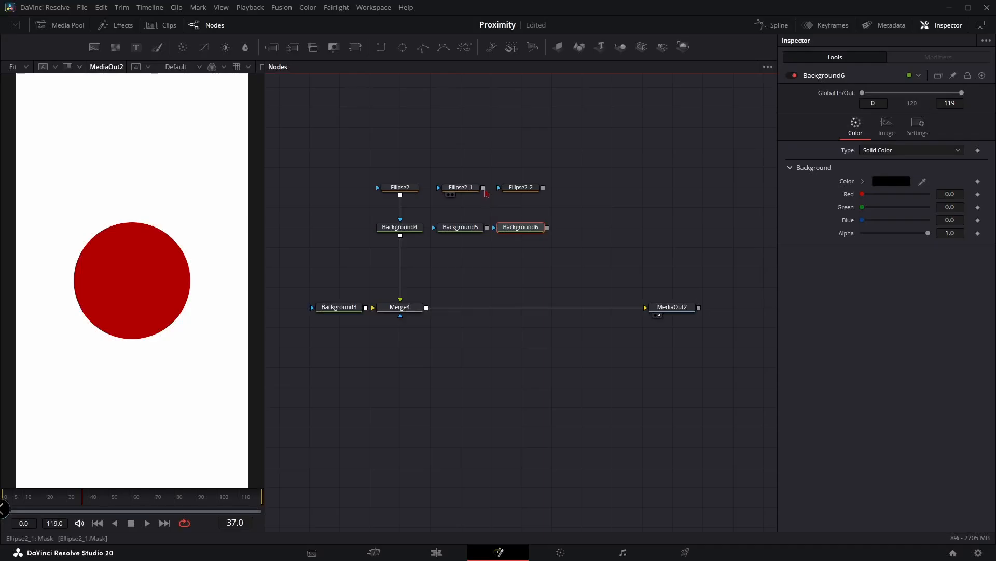
{"action": "left_click_drag", "start_coordinate": [483, 187], "coordinate": [460, 227]}
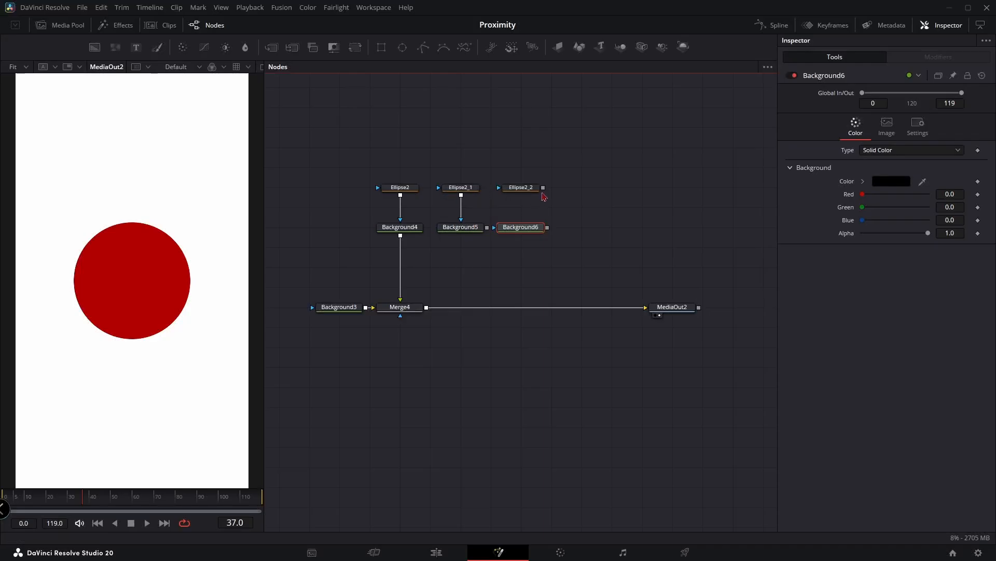
{"action": "left_click_drag", "start_coordinate": [544, 189], "coordinate": [439, 307]}
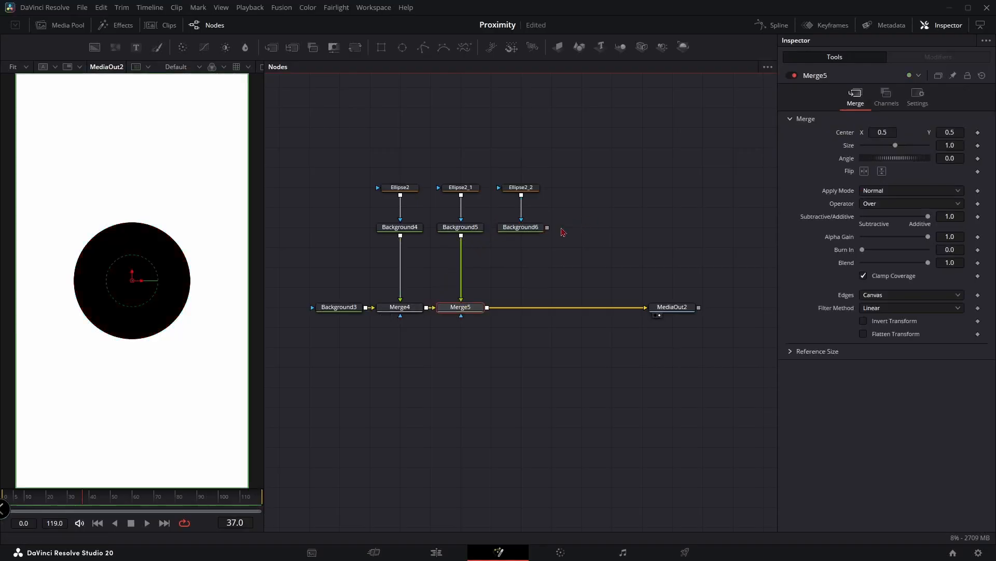
{"action": "left_click_drag", "start_coordinate": [548, 228], "coordinate": [486, 309]}
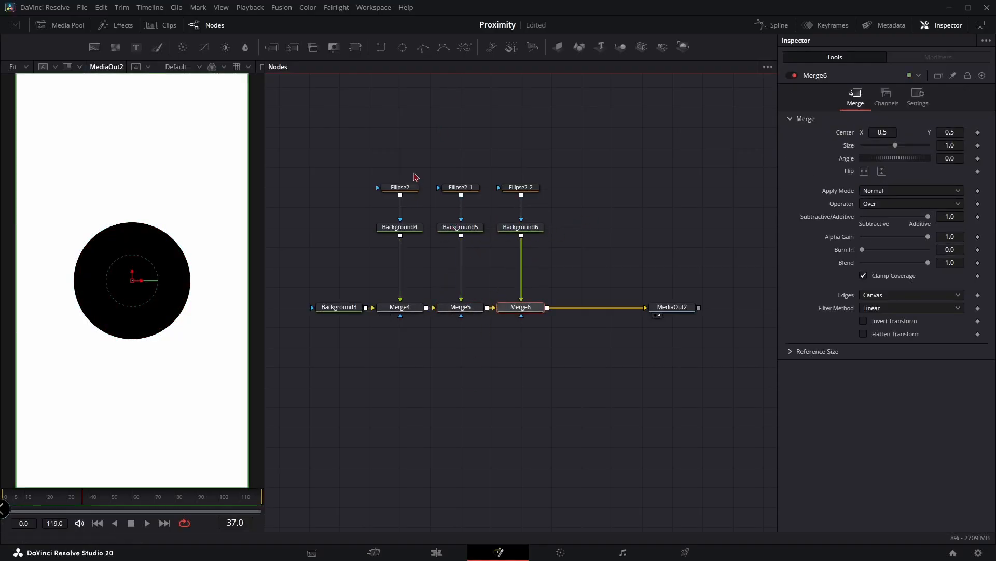
Shrink the red ellipse and Ellipse2_2 to about 0.16 and Ellipse2_1 to about 0.14, placing the red circle below the two black ones.
{"action": "left_click", "coordinate": [401, 190]}
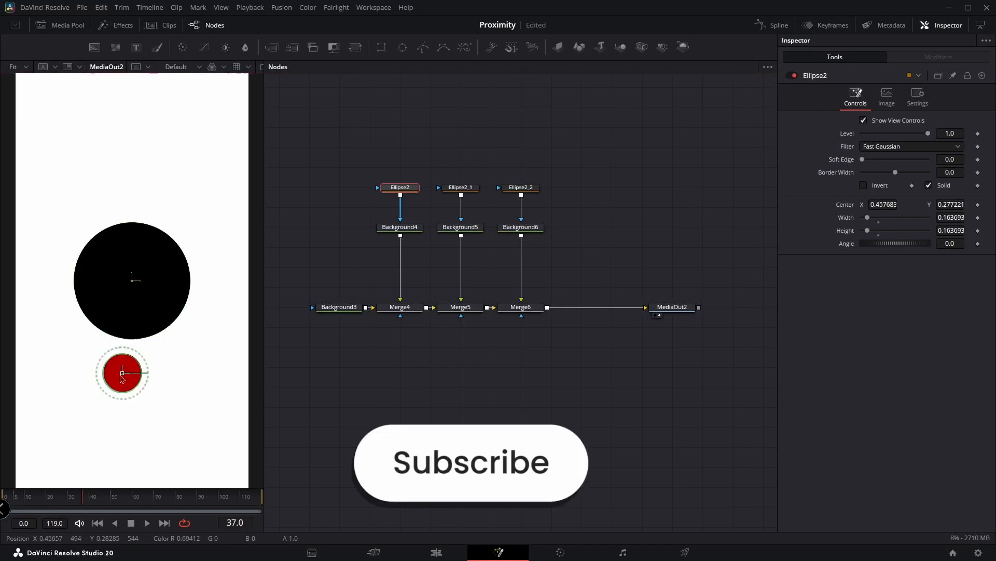
{"action": "left_click_drag", "start_coordinate": [122, 371], "coordinate": [90, 387]}
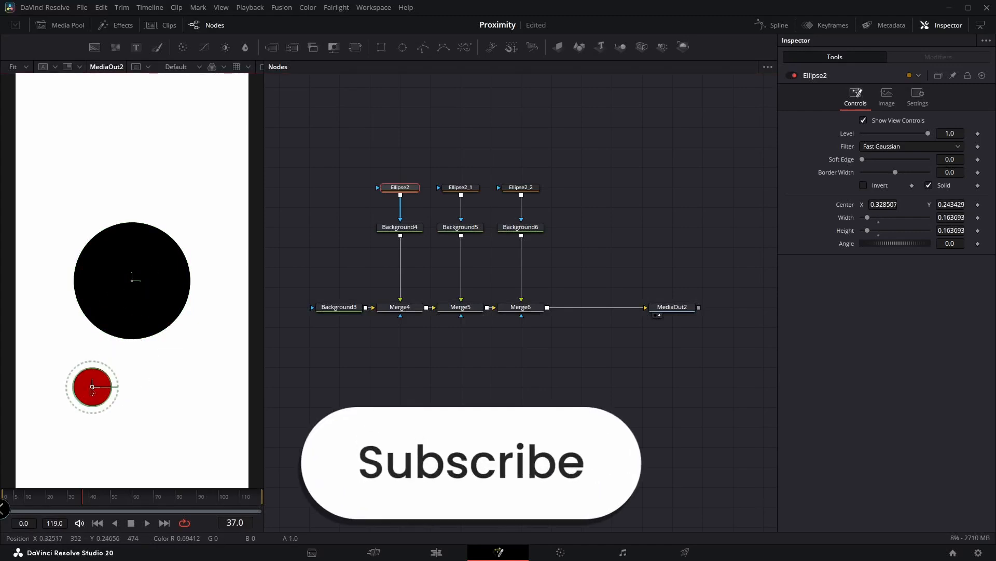
{"action": "left_click", "coordinate": [464, 190]}
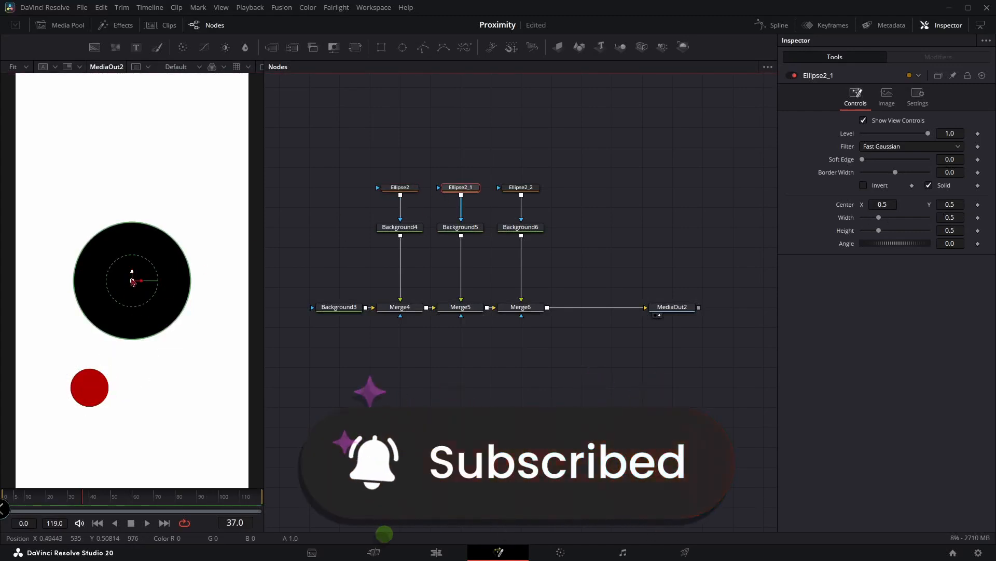
{"action": "left_click_drag", "start_coordinate": [174, 325], "coordinate": [206, 243]}
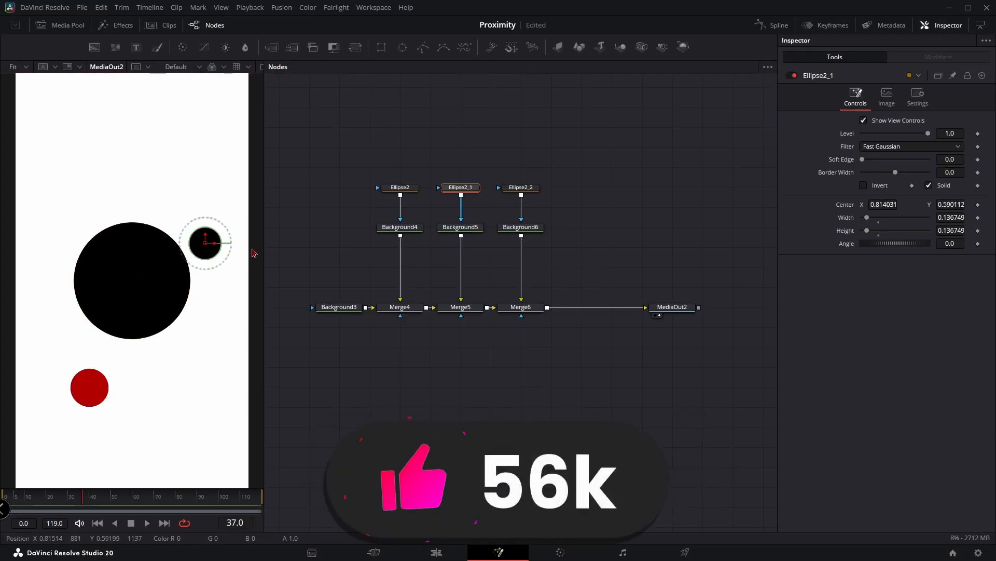
{"action": "left_click", "coordinate": [521, 187]}
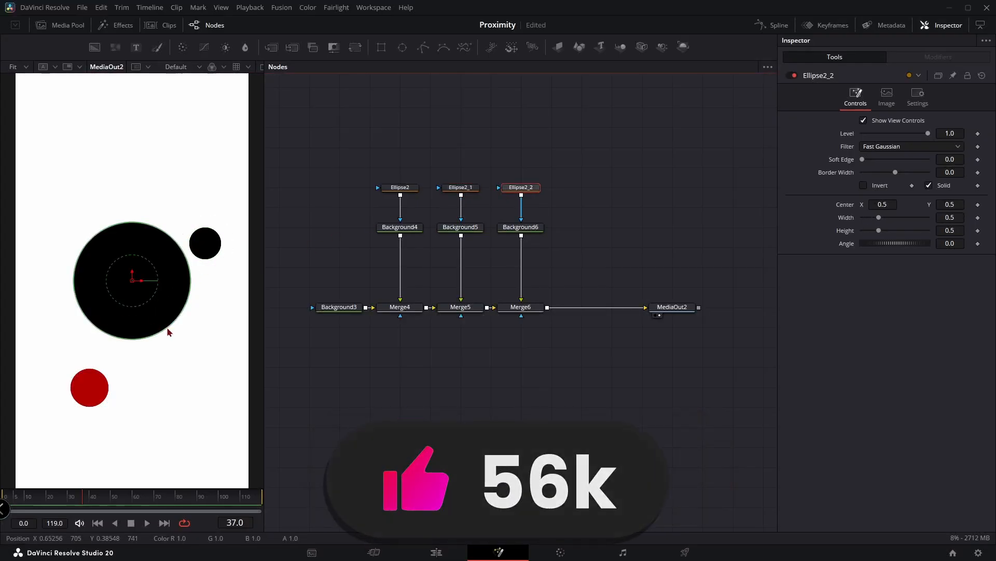
{"action": "left_click_drag", "start_coordinate": [169, 329], "coordinate": [81, 259]}
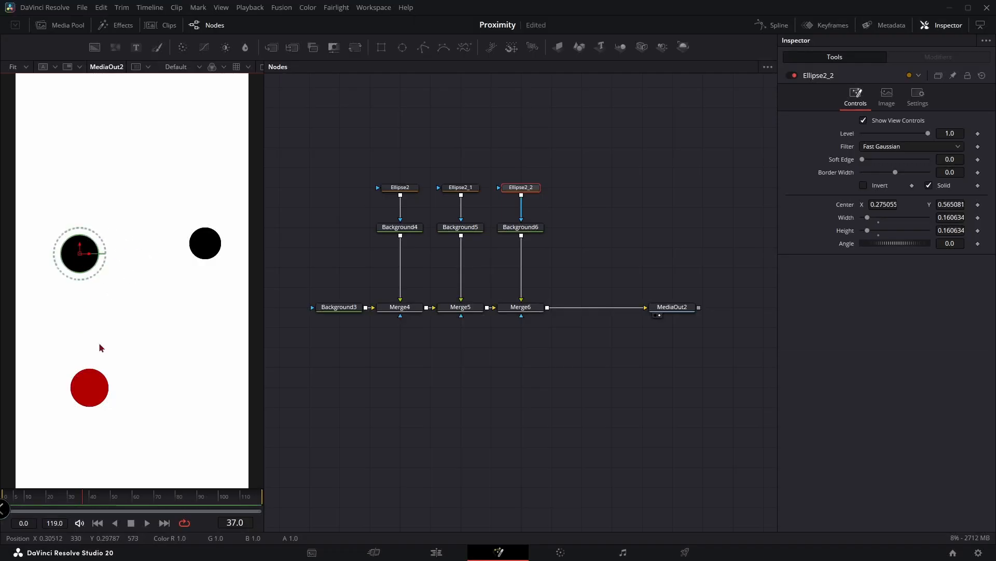
{"action": "left_click", "coordinate": [464, 188]}
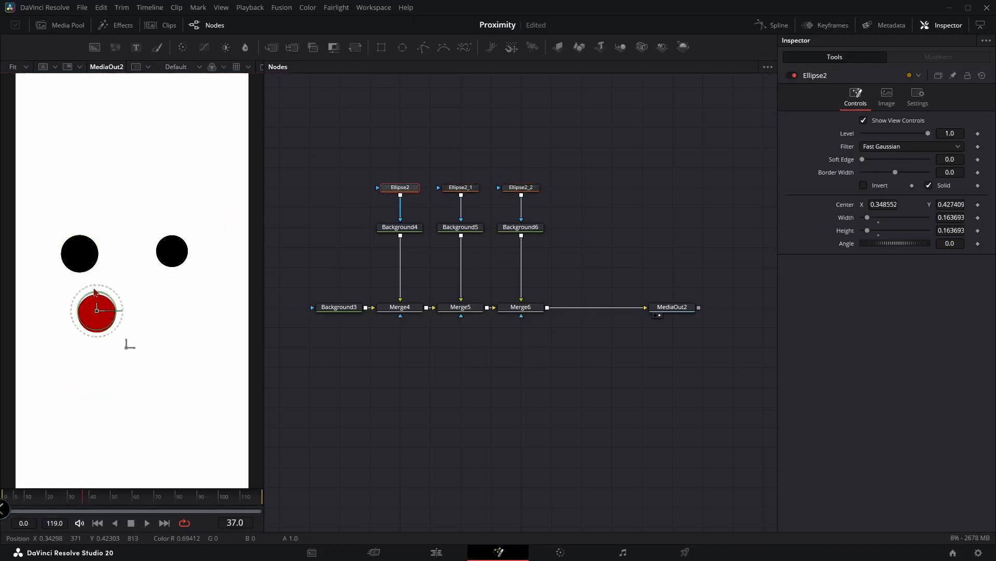
{"action": "left_click_drag", "start_coordinate": [97, 308], "coordinate": [129, 379]}
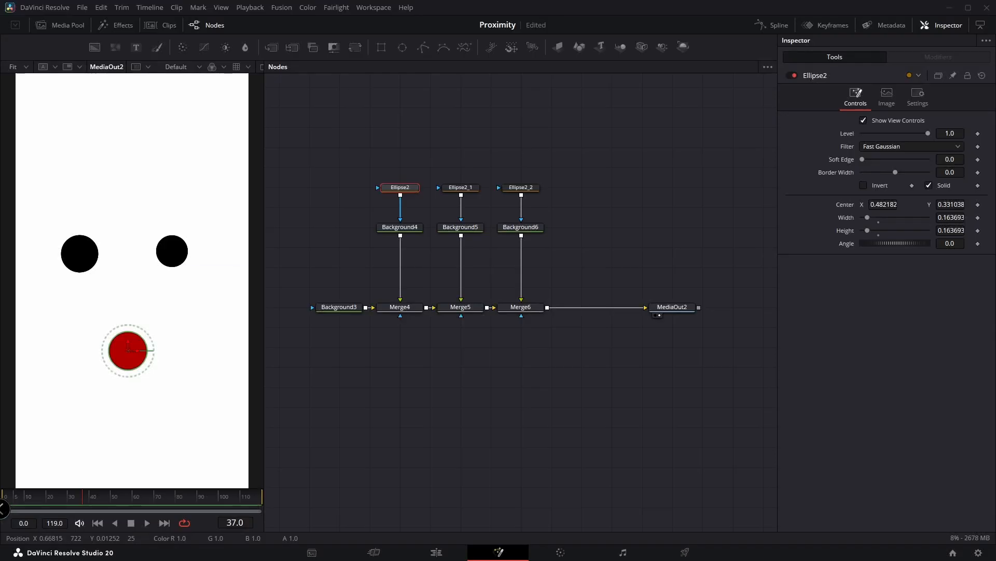
Switch to the Point expression in VS Code and change the first Ellipse1 reference in the X and Y lines to Ellipse2.
{"action": "key", "text": "alt+Tab"}
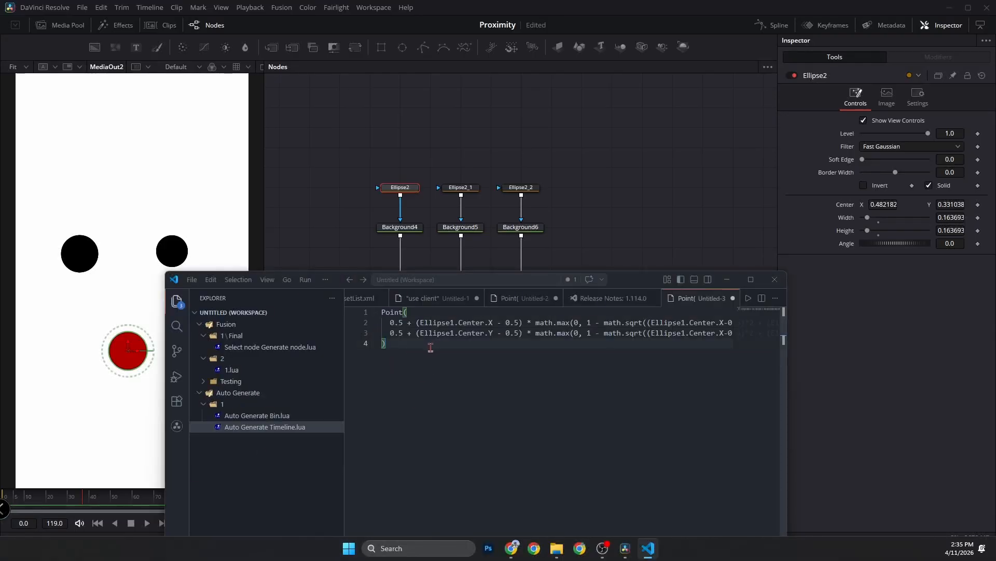
{"action": "key", "text": "ctrl+a"}
{"action": "left_click", "coordinate": [446, 344]}
{"action": "left_click", "coordinate": [421, 323]}
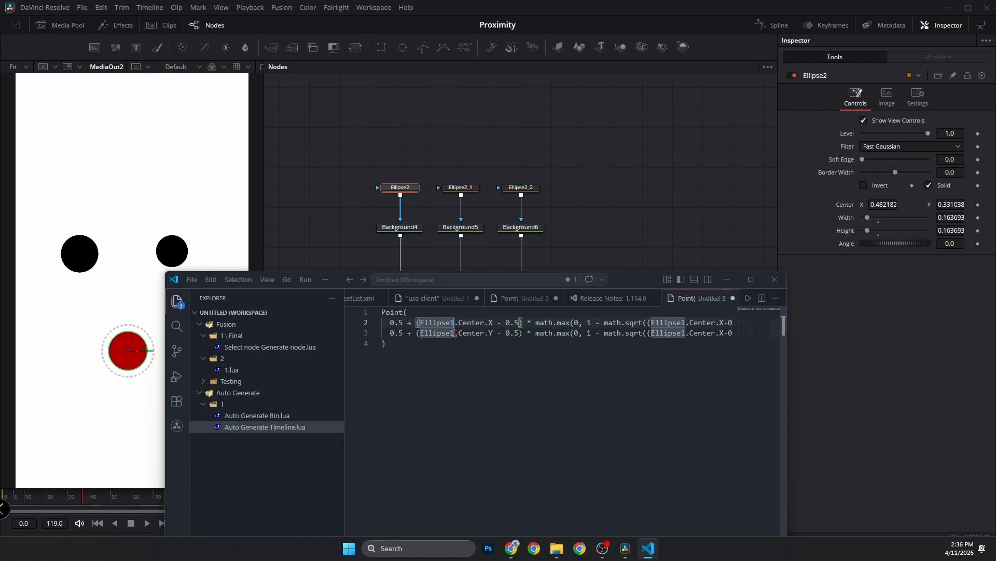
{"action": "left_click", "coordinate": [455, 322]}
{"action": "key", "text": "BackSpace"}
{"action": "type", "text": "2"}
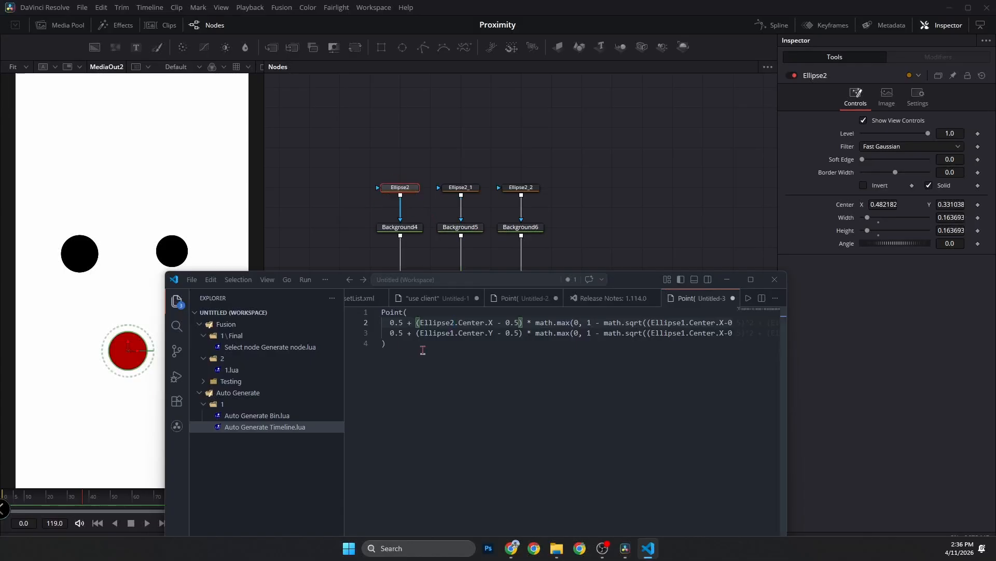
{"action": "left_click", "coordinate": [455, 333]}
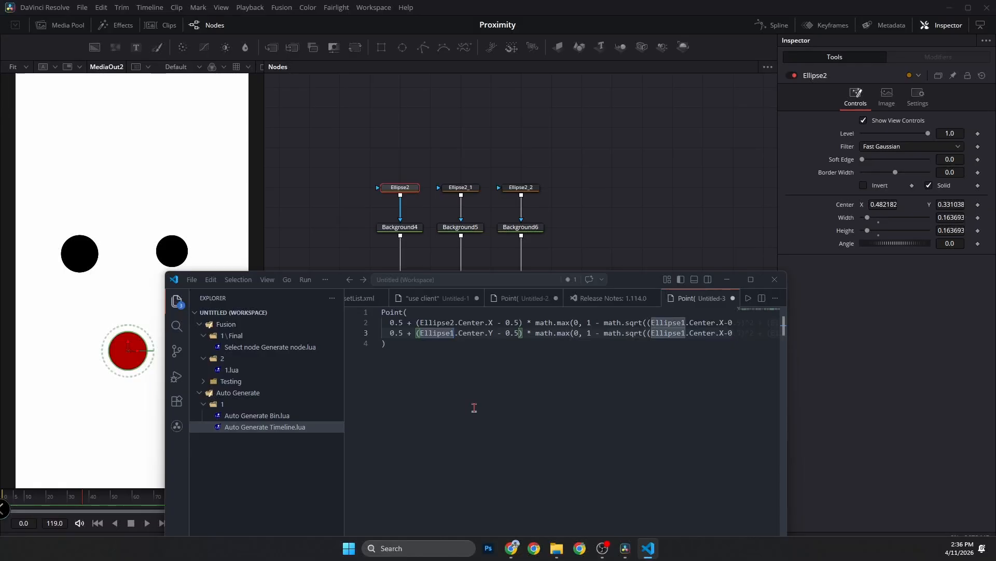
{"action": "key", "text": "BackSpace"}
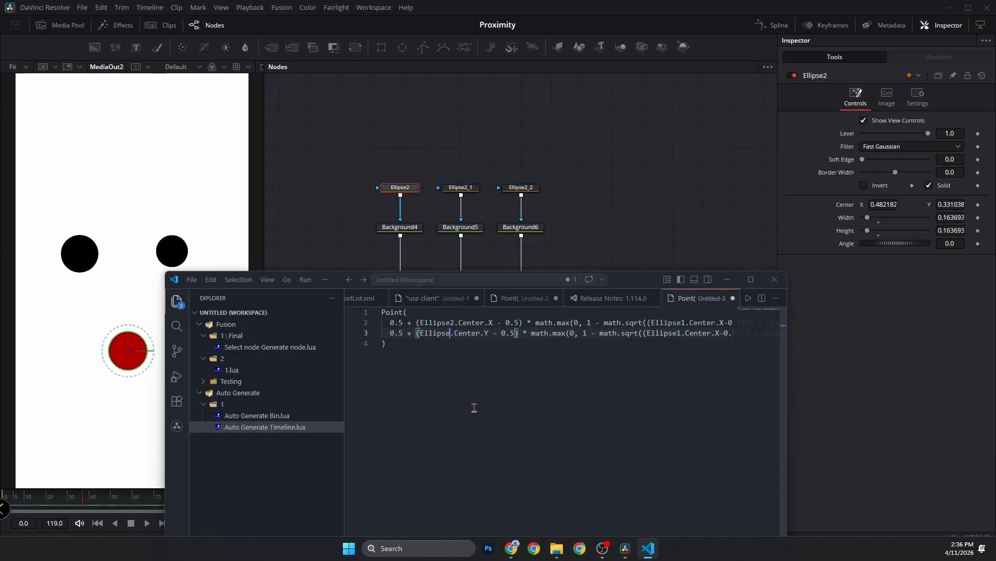
{"action": "type", "text": "2"}
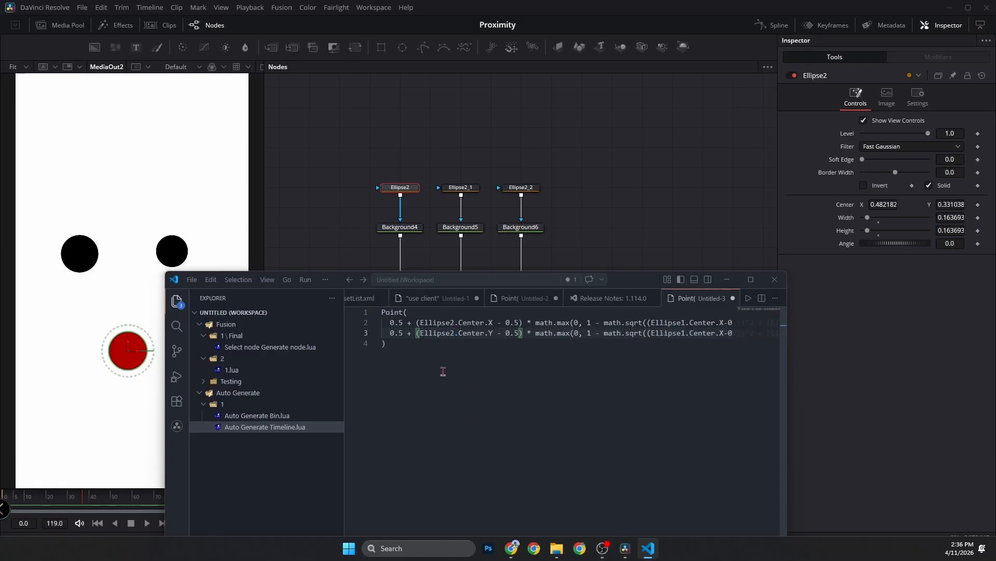
Change the first Ellipse1 reference inside math.sqrt on both lines to Ellipse2 and copy the whole Point expression.
{"action": "left_click", "coordinate": [685, 323]}
{"action": "key", "text": "BackSpace"}
{"action": "type", "text": "2"}
{"action": "left_click", "coordinate": [684, 334]}
{"action": "key", "text": "BackSpace"}
{"action": "type", "text": "2"}
{"action": "key", "text": "ctrl+a"}
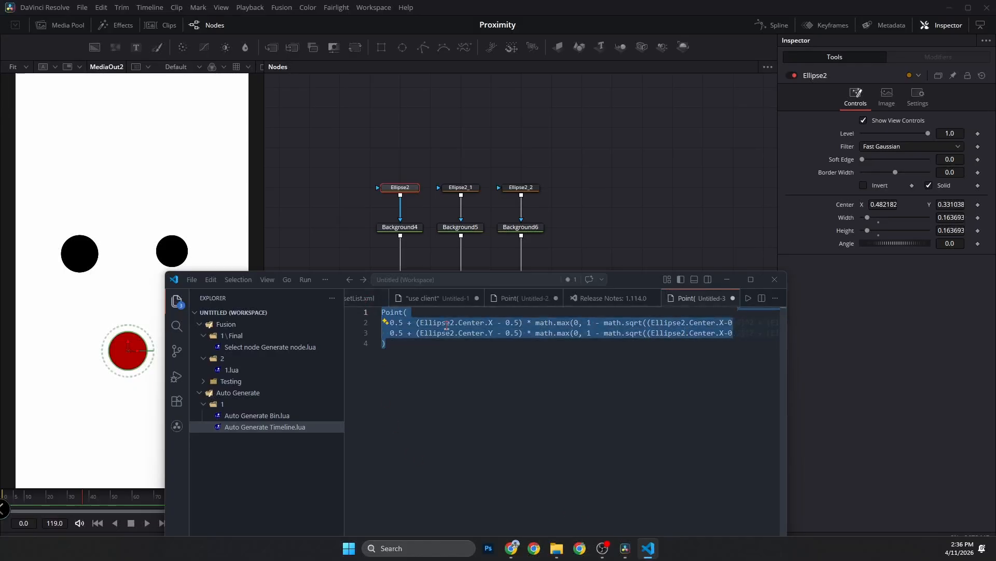
{"action": "right_click", "coordinate": [446, 325]}
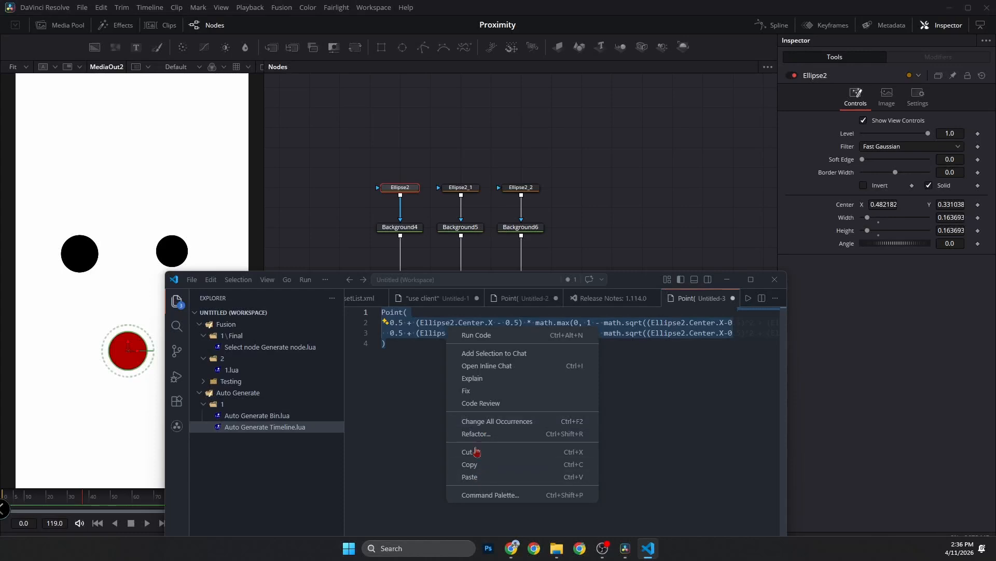
{"action": "left_click", "coordinate": [478, 464]}
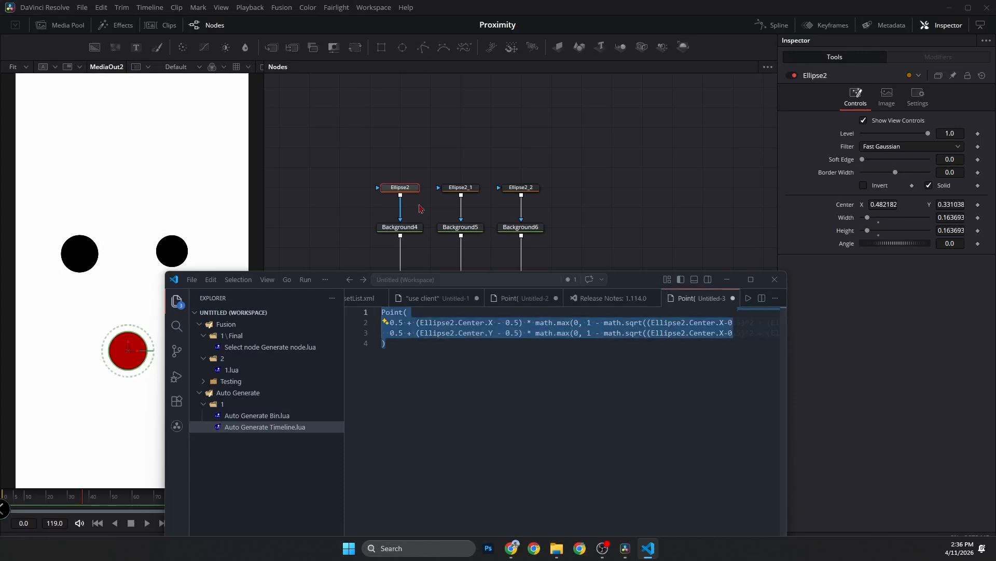
Switch back to DaVinci Resolve, enable an expression on Ellipse2_1's Center and replace its contents with the copied Point expression.
{"action": "left_click", "coordinate": [468, 190]}
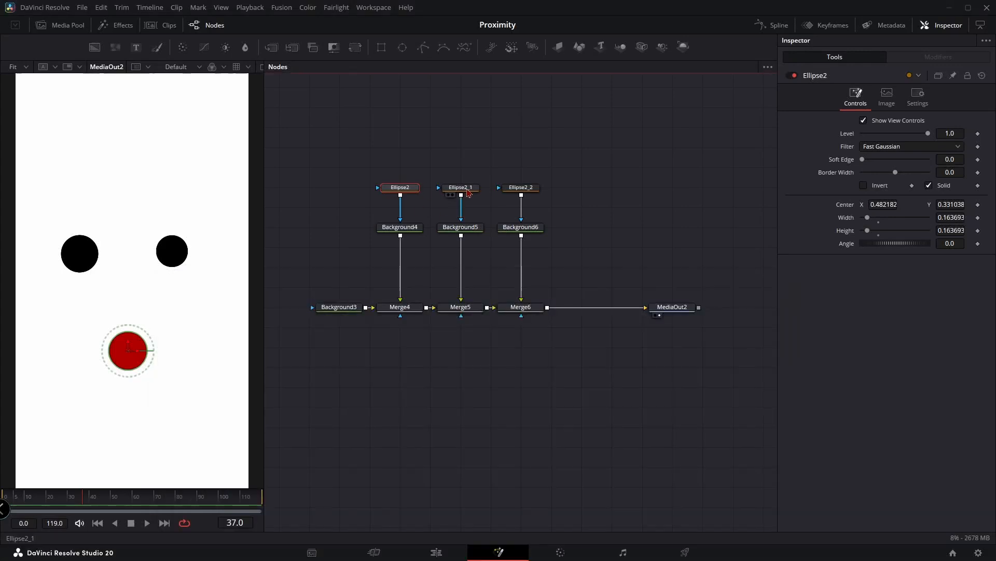
{"action": "right_click", "coordinate": [851, 208]}
{"action": "left_click", "coordinate": [858, 335]}
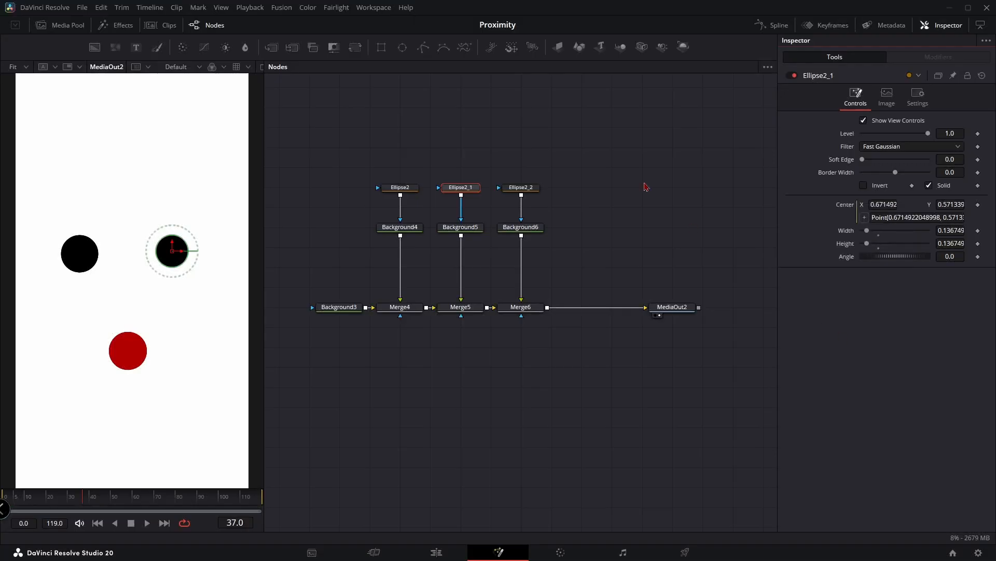
{"action": "left_click", "coordinate": [882, 217]}
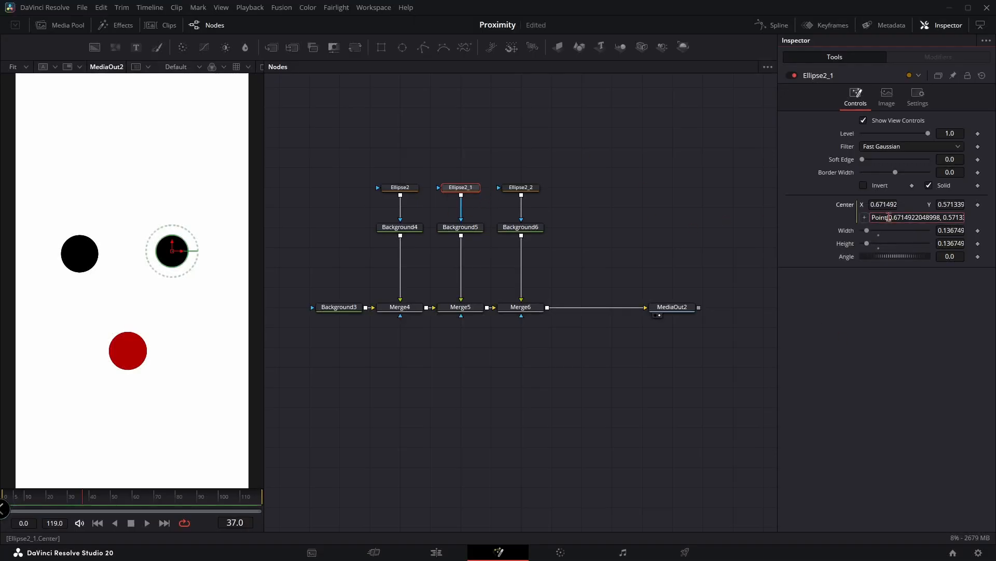
{"action": "key", "text": "ctrl+a"}
{"action": "key", "text": "ctrl+v"}
{"action": "key", "text": "Return"}
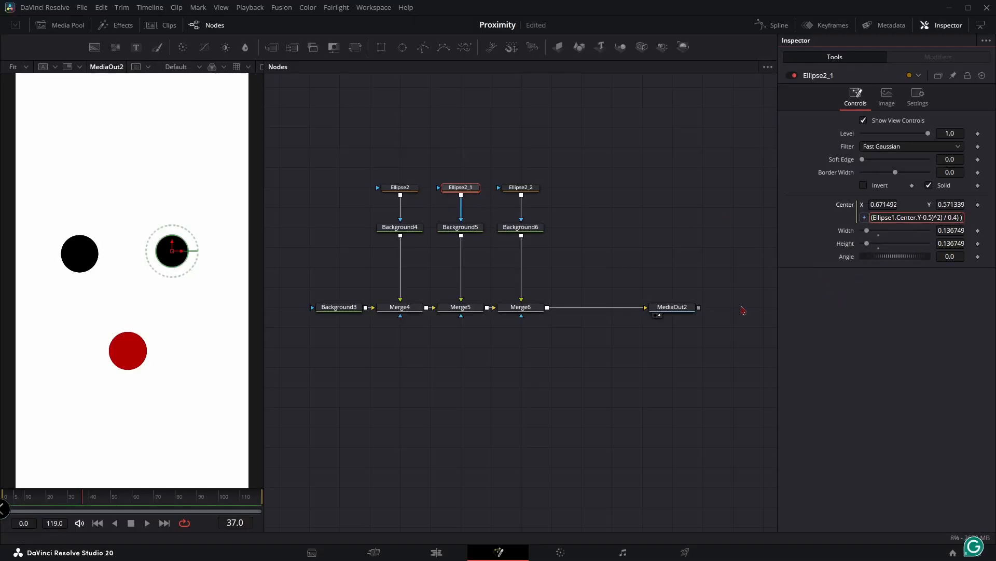
Enable an expression on Ellipse2_2's Center and replace its contents with the copied Point expression.
{"action": "left_click", "coordinate": [521, 187]}
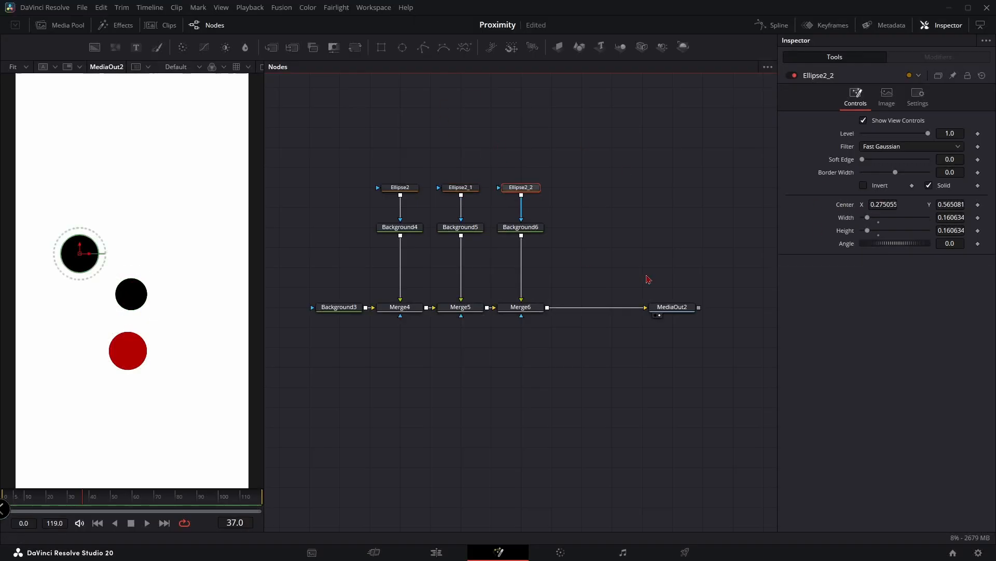
{"action": "right_click", "coordinate": [853, 205]}
{"action": "left_click", "coordinate": [864, 289]}
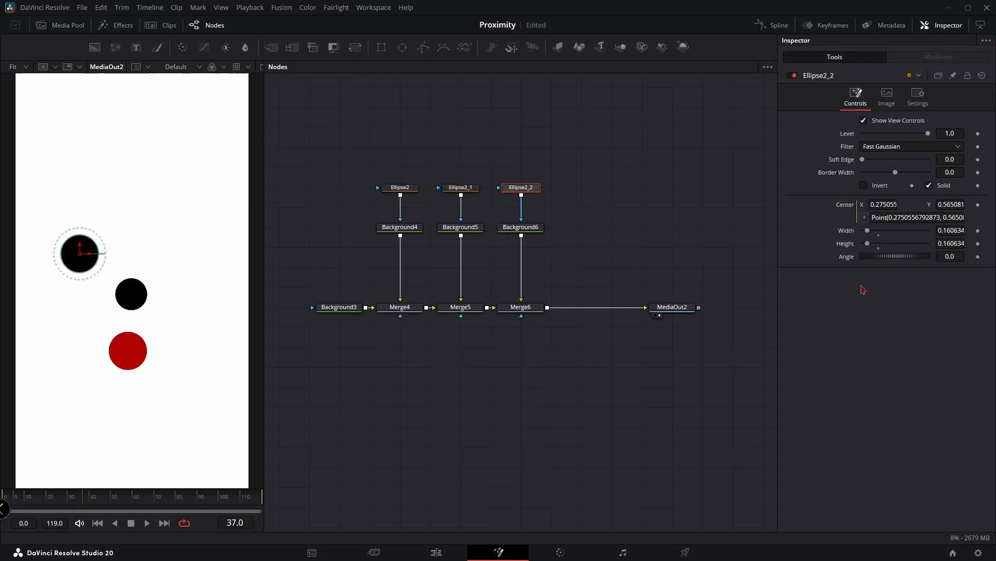
{"action": "left_click", "coordinate": [887, 217]}
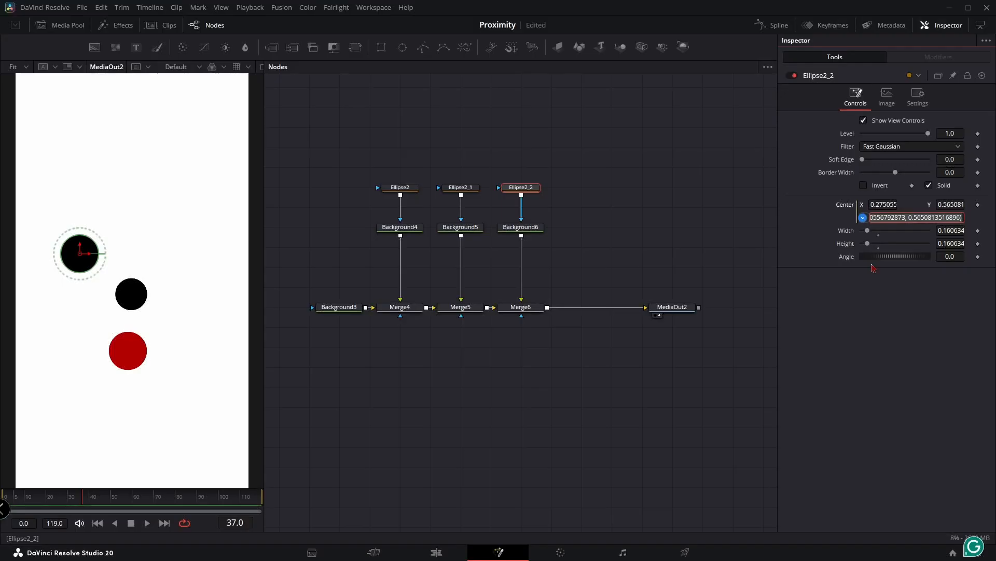
{"action": "key", "text": "ctrl+v"}
{"action": "key", "text": "Return"}
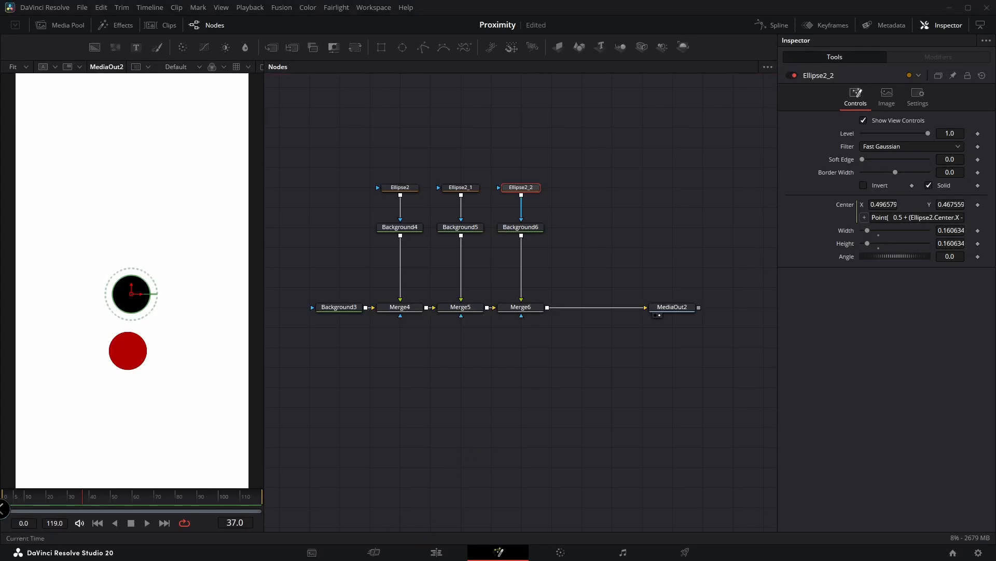
Return to VS Code and set the leading base value to 0.3 in the X line and 0.5 in the Y line.
{"action": "key", "text": "alt+Tab"}
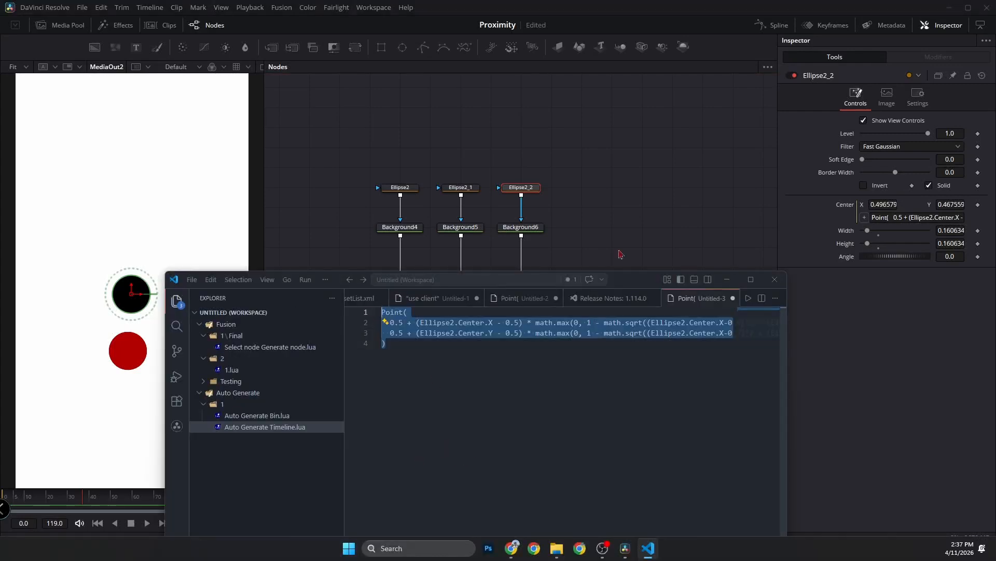
{"action": "left_click", "coordinate": [553, 385]}
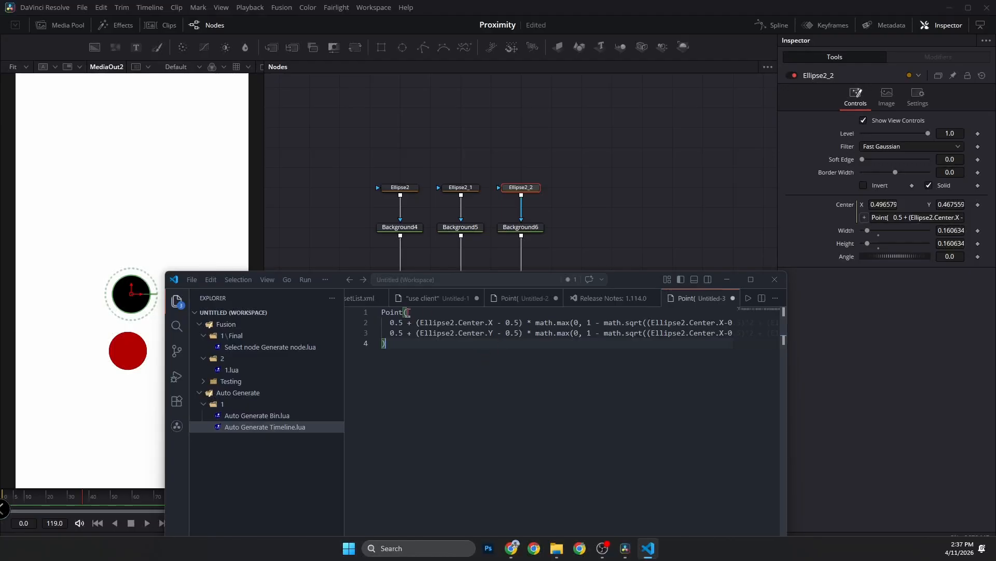
{"action": "double_click", "coordinate": [402, 322]}
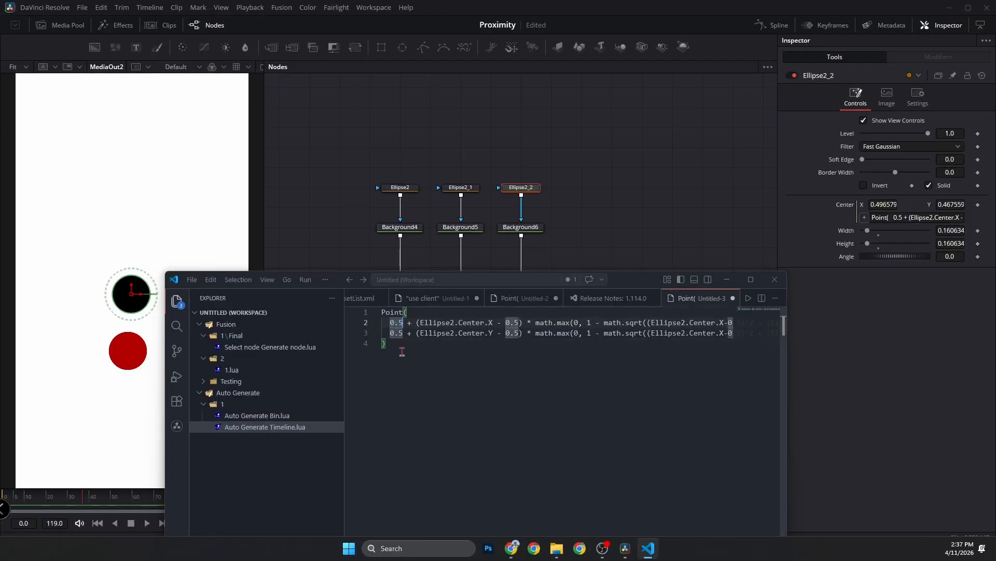
{"action": "type", "text": "0."}
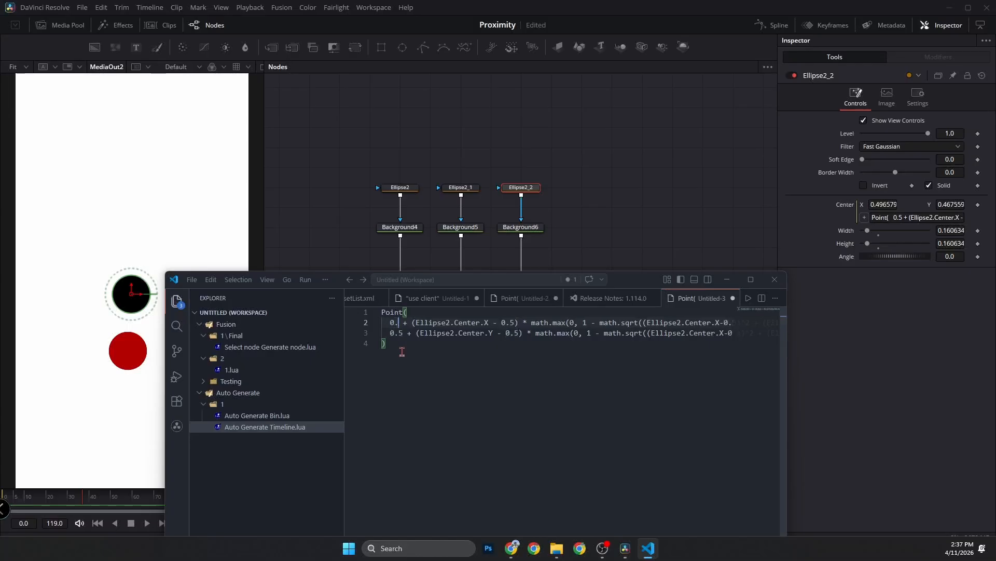
{"action": "type", "text": "3"}
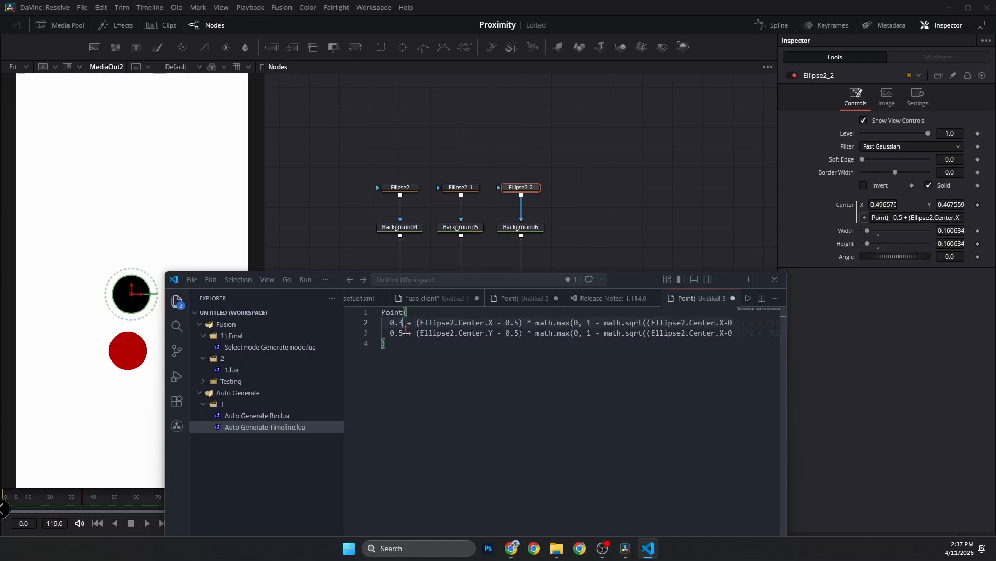
{"action": "left_click_drag", "start_coordinate": [407, 335], "coordinate": [389, 333]}
{"action": "type", "text": "0."}
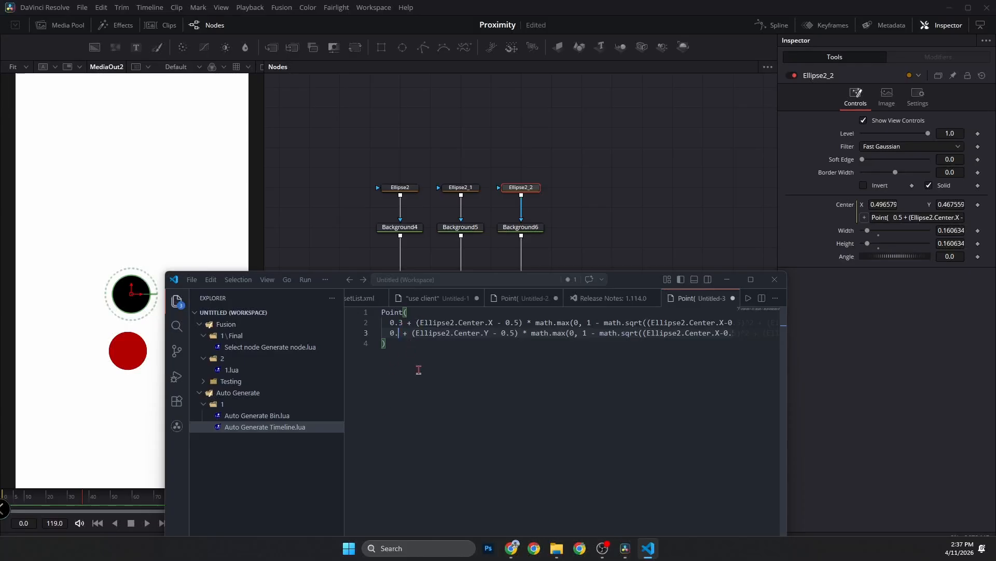
{"action": "type", "text": "2"}
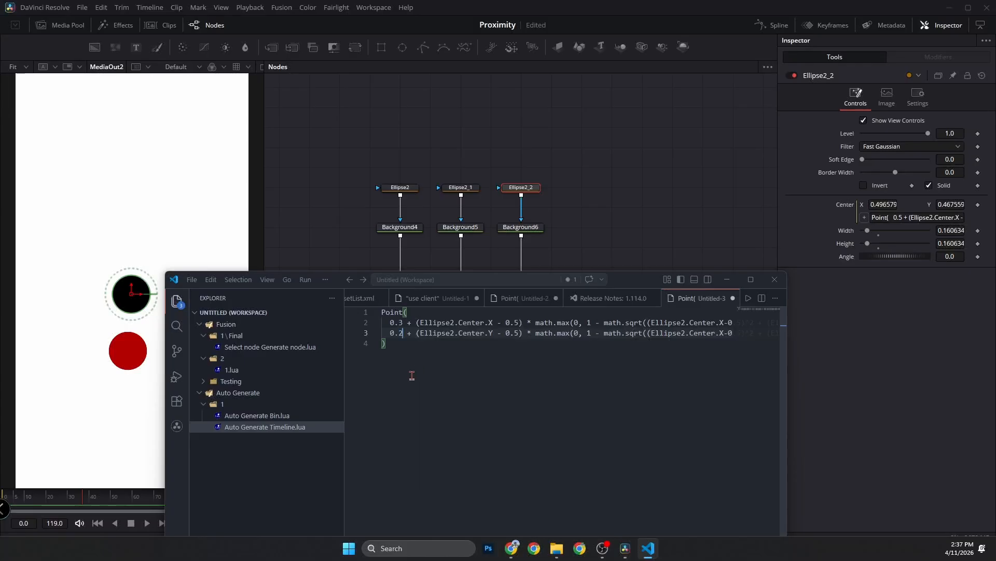
{"action": "key", "text": "BackSpace"}
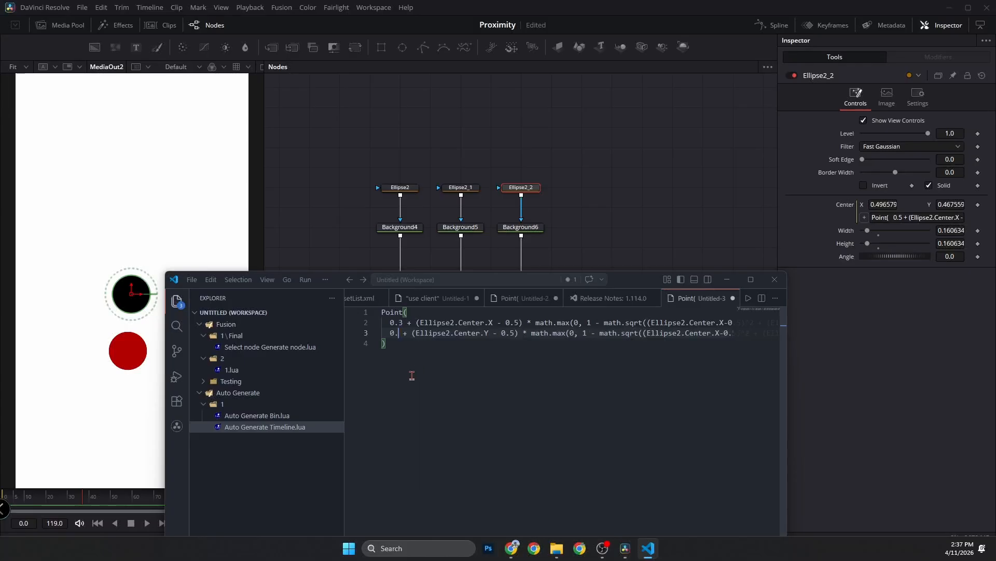
{"action": "type", "text": "5"}
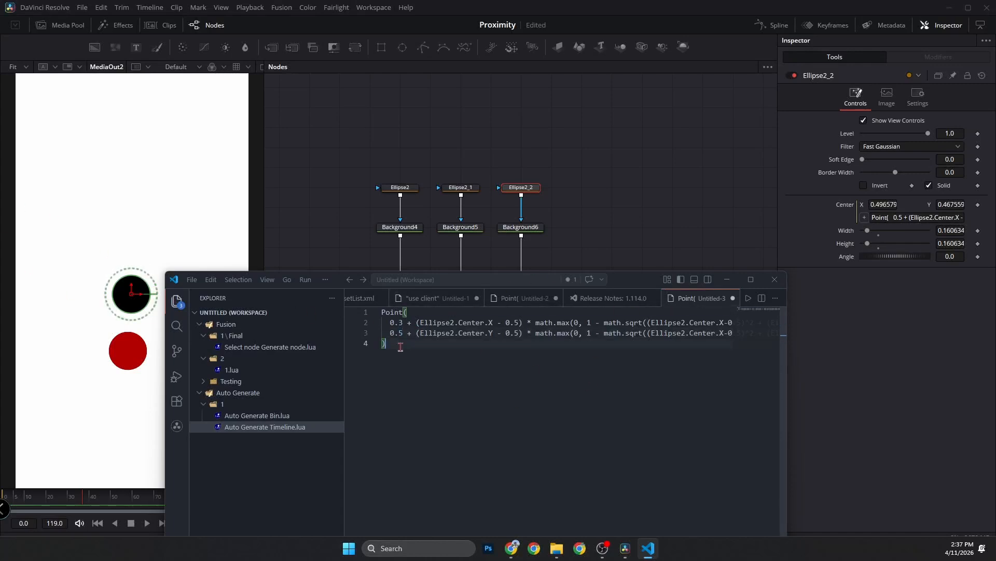
Copy the edited expression and, back in DaVinci Resolve, replace Ellipse2_2's Center expression with it.
{"action": "key", "text": "ctrl+a"}
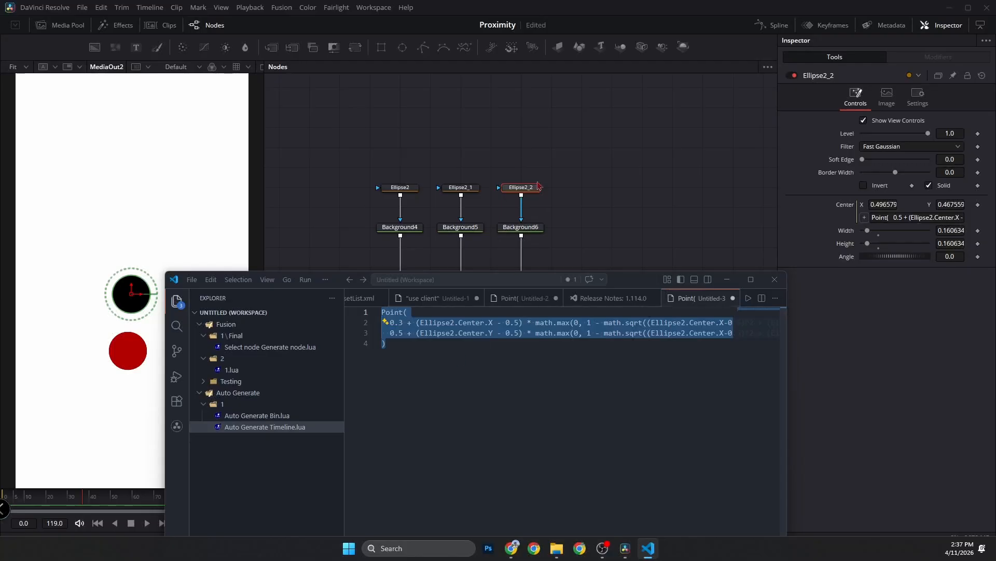
{"action": "left_click", "coordinate": [553, 193]}
{"action": "left_click", "coordinate": [893, 217]}
{"action": "key", "text": "ctrl+a"}
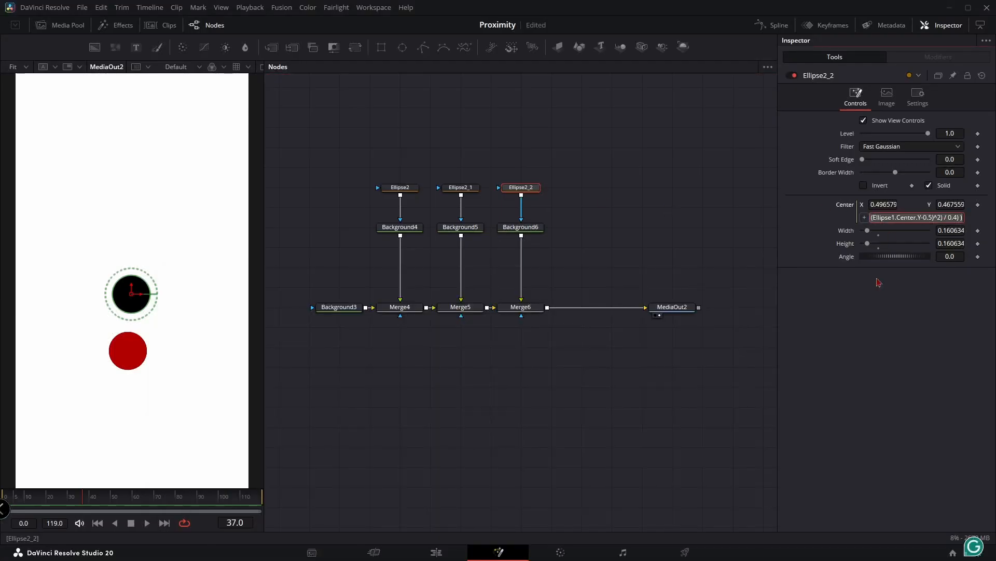
{"action": "key", "text": "ctrl+v"}
{"action": "key", "text": "Return"}
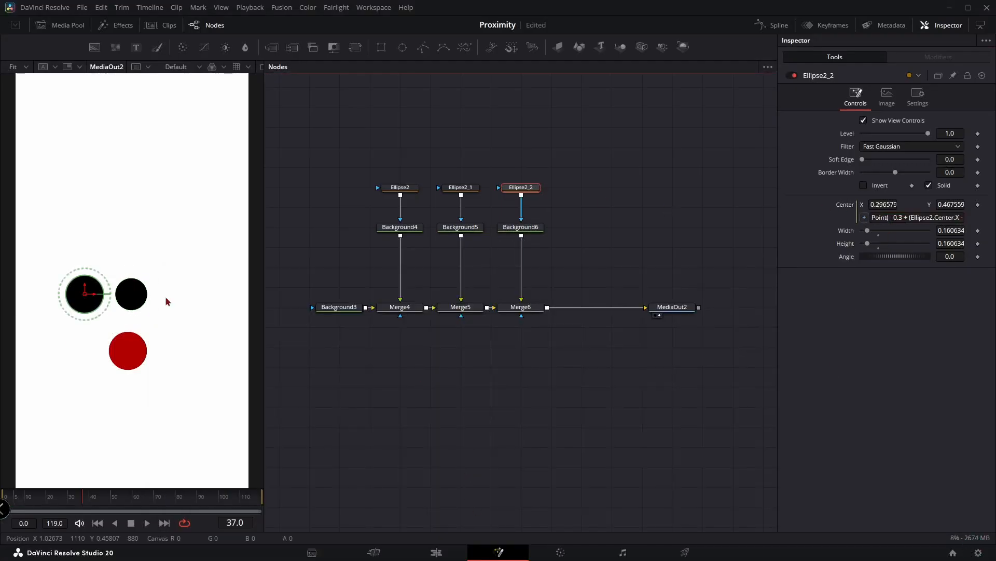
Select Ellipse2 and move the red circle slightly down and to the left in the viewer to test the proximity effect.
{"action": "left_click", "coordinate": [141, 359]}
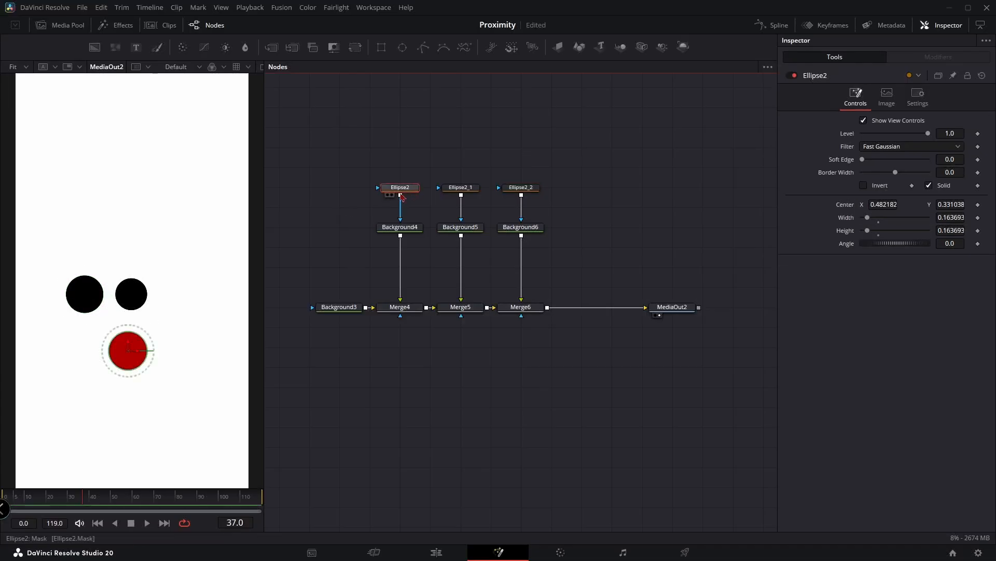
{"action": "left_click_drag", "start_coordinate": [131, 355], "coordinate": [102, 371]}
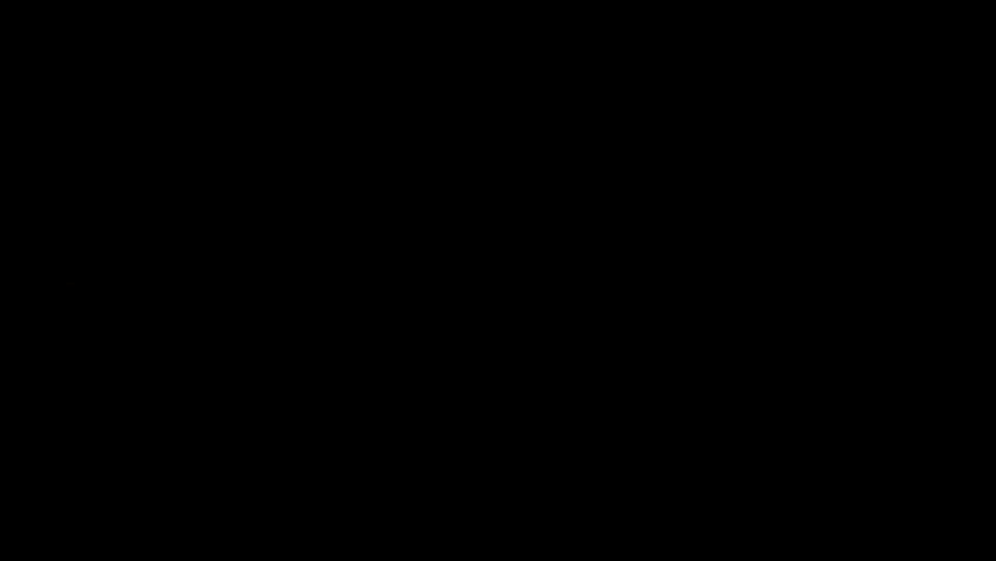